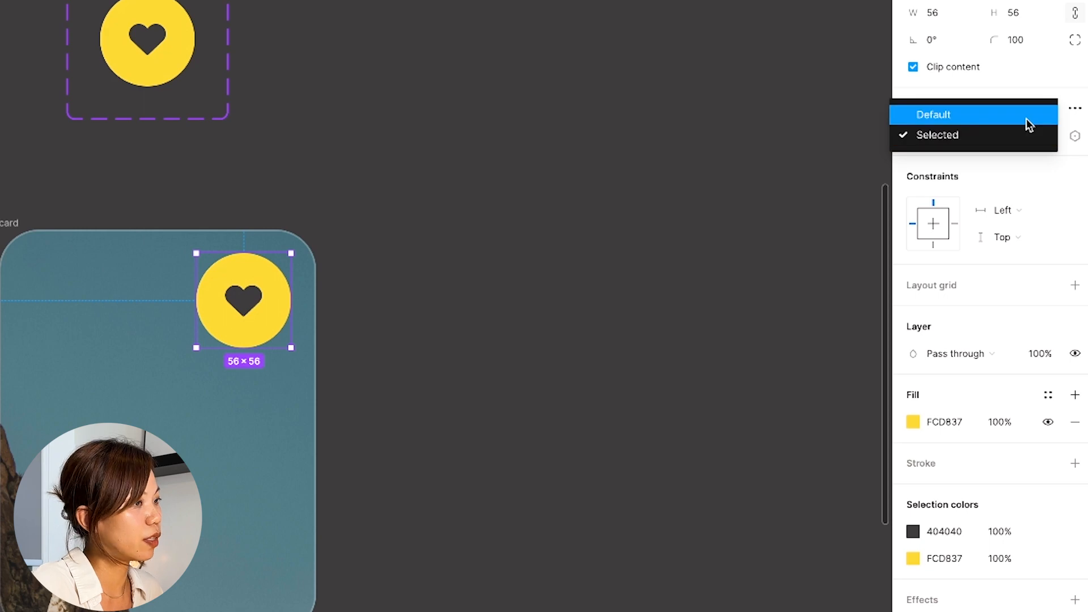
# - Preview the Default variant on the card's icon button and return it to the Selected variant
pyautogui.click(1026, 118)
pyautogui.click(1051, 207)
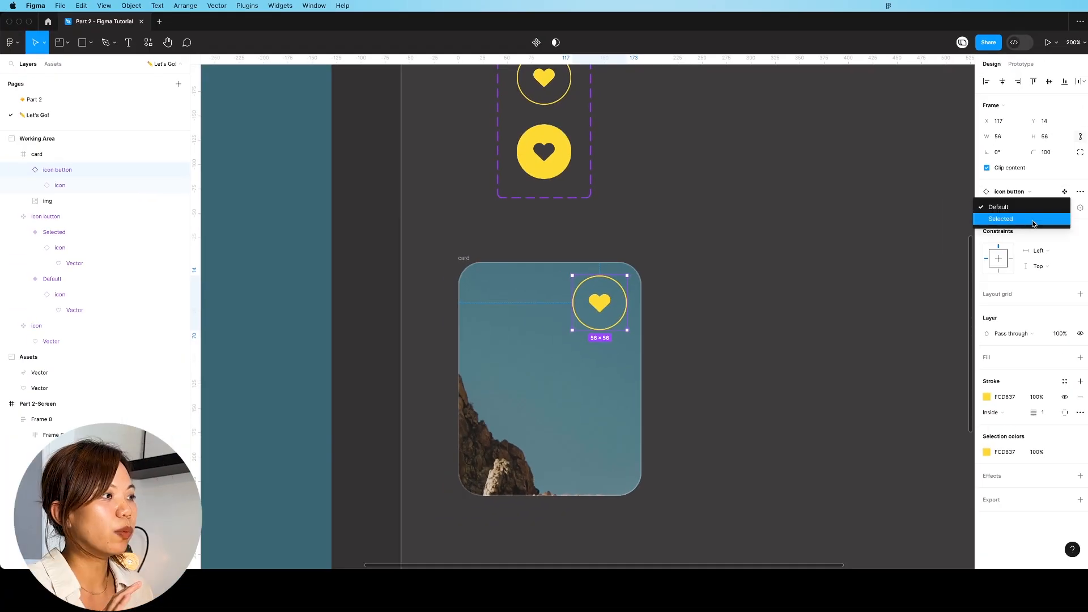
pyautogui.click(1033, 223)
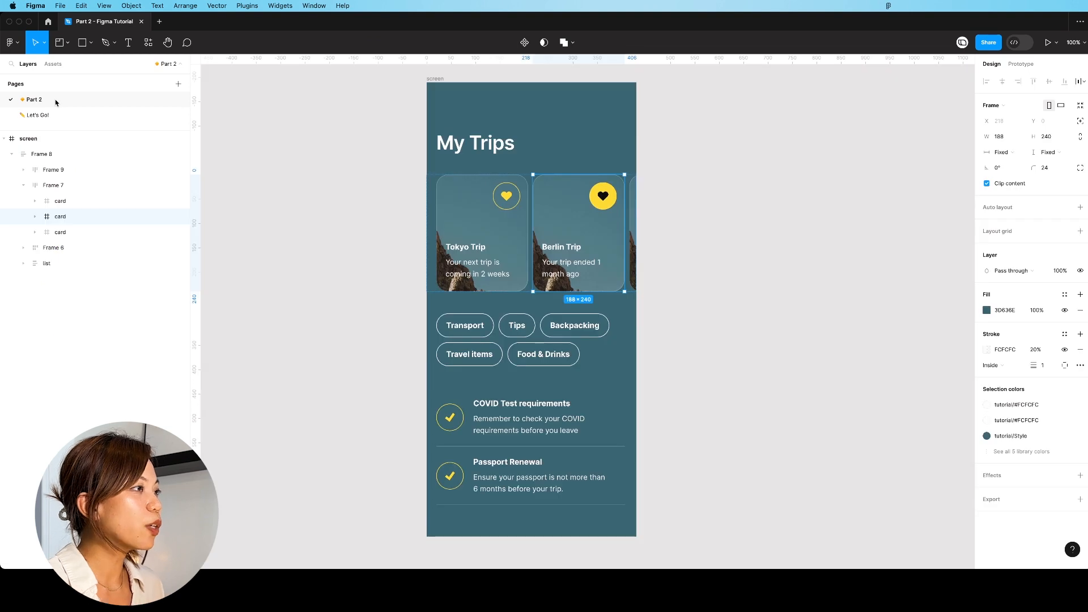
# - Examine the text block of the Tokyo Trip card on the Part 2 page
pyautogui.click(738, 252)
pyautogui.scroll(-1, 706, 267)
pyautogui.hscroll(-1, 706, 266)
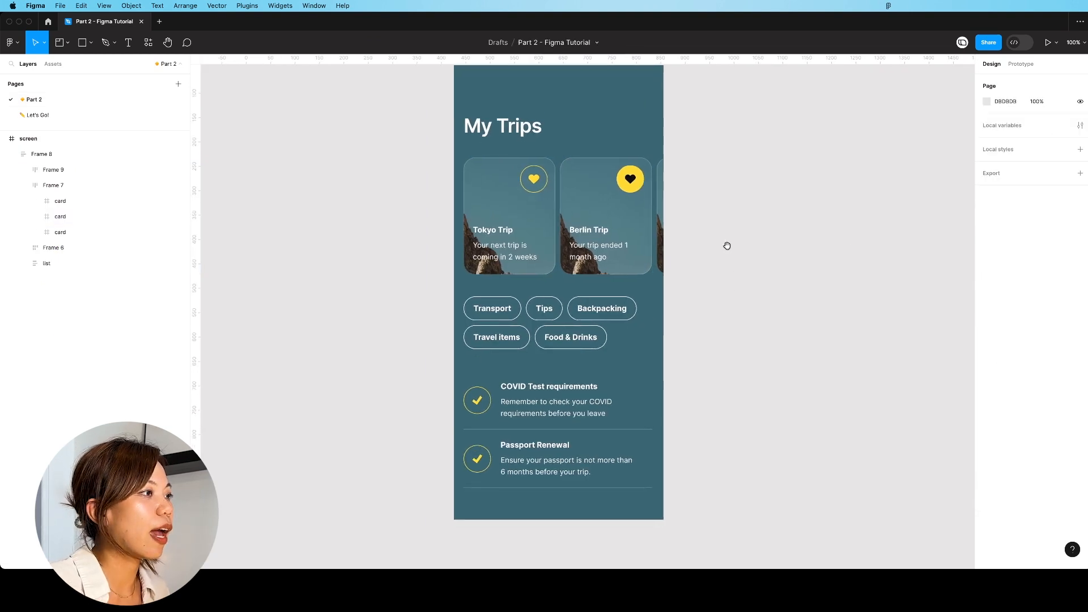
pyautogui.keyDown('super'); pyautogui.click(540, 233); pyautogui.keyUp('super')
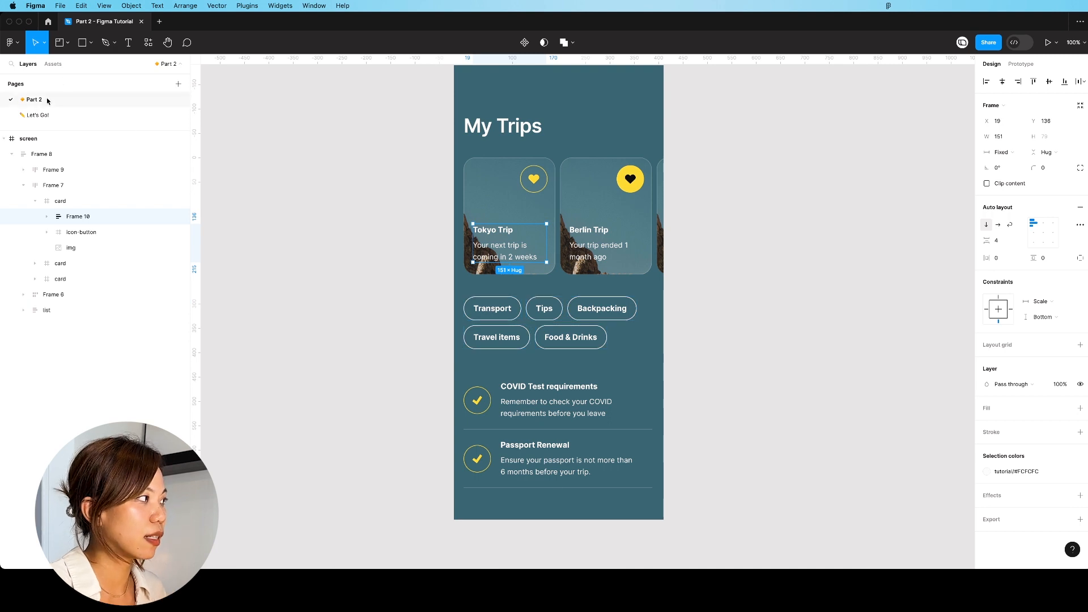
# - Add the text "Tokyo Trip" below the card in the Working Area of the Let's Go! page
pyautogui.click(38, 115)
pyautogui.click(623, 418)
pyautogui.scroll(-2, 505, 338)
pyautogui.hscroll(4, 505, 337)
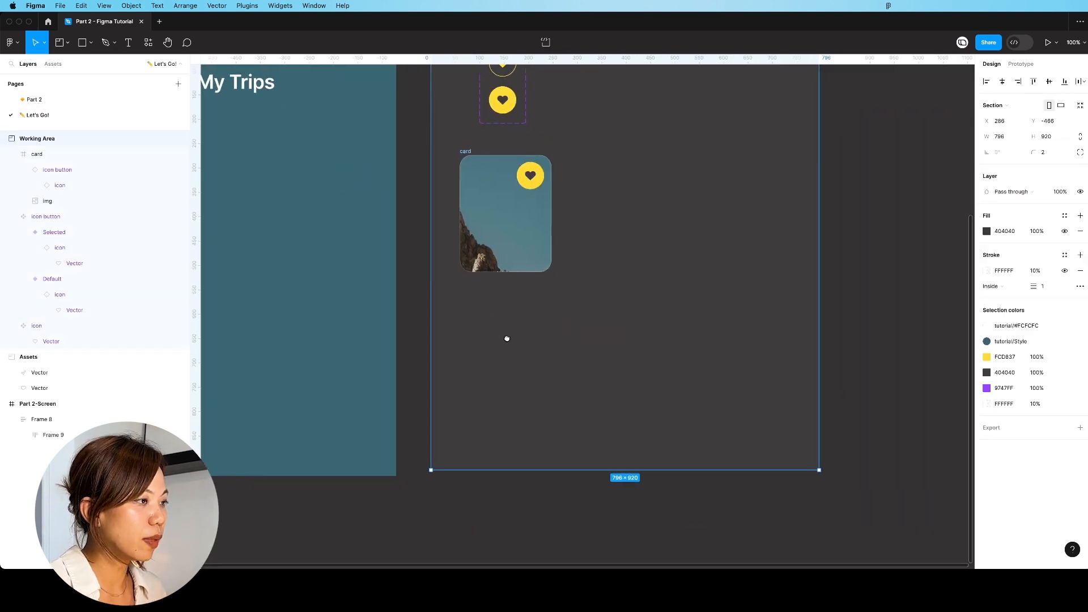
pyautogui.press('t')
pyautogui.click(533, 339)
pyautogui.write('Tokyo Trip')
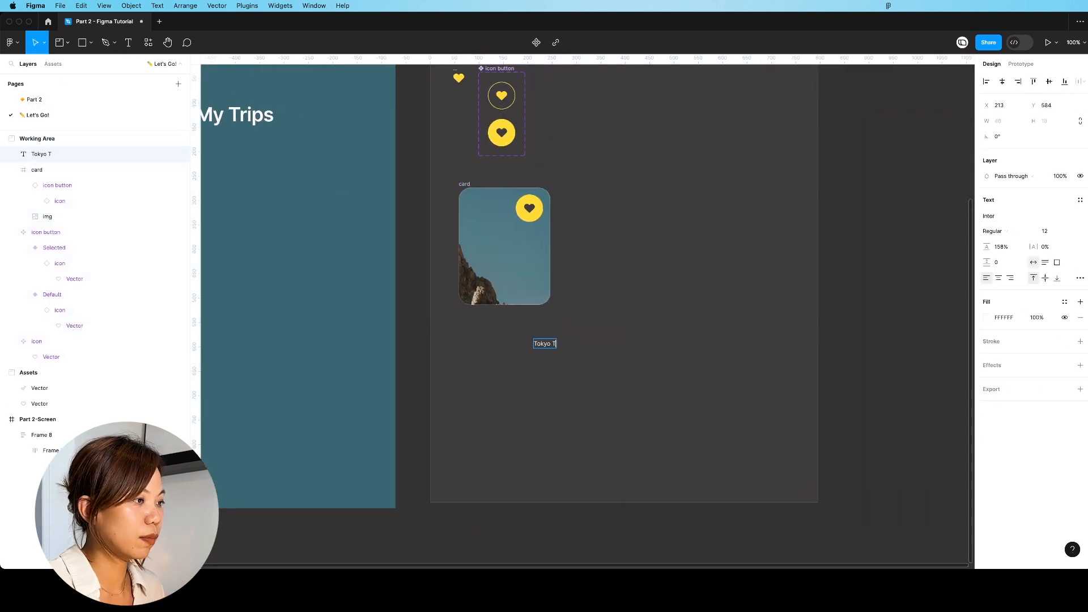
# - Format the Tokyo Trip text as Semi Bold, size 16
pyautogui.press('super+a')
pyautogui.click(1012, 232)
pyautogui.click(1012, 255)
pyautogui.click(1050, 233)
pyautogui.write('16')
pyautogui.press('Return')
# - Duplicate the Tokyo Trip title, place the copy just below it and set its weight to Regular
pyautogui.press('super+d')
pyautogui.hotkey('shift', 'Down')
pyautogui.hotkey('shift', 'Down')
pyautogui.hotkey('shift', 'Down')
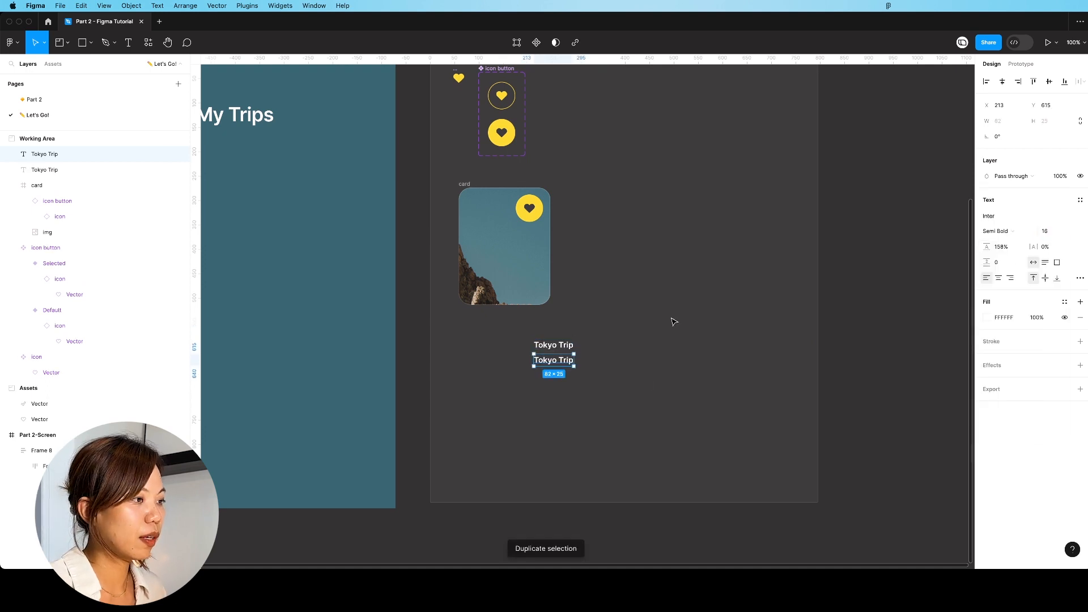
pyautogui.click(1013, 232)
pyautogui.click(1021, 208)
# - Replace the copy's text with "Your next trip is coming in 2 weeks" copied from the Part 2 page, and narrow it to wrap on two lines
pyautogui.click(57, 100)
pyautogui.doubleClick(505, 251)
pyautogui.press('super+c')
pyautogui.click(62, 115)
pyautogui.doubleClick(557, 359)
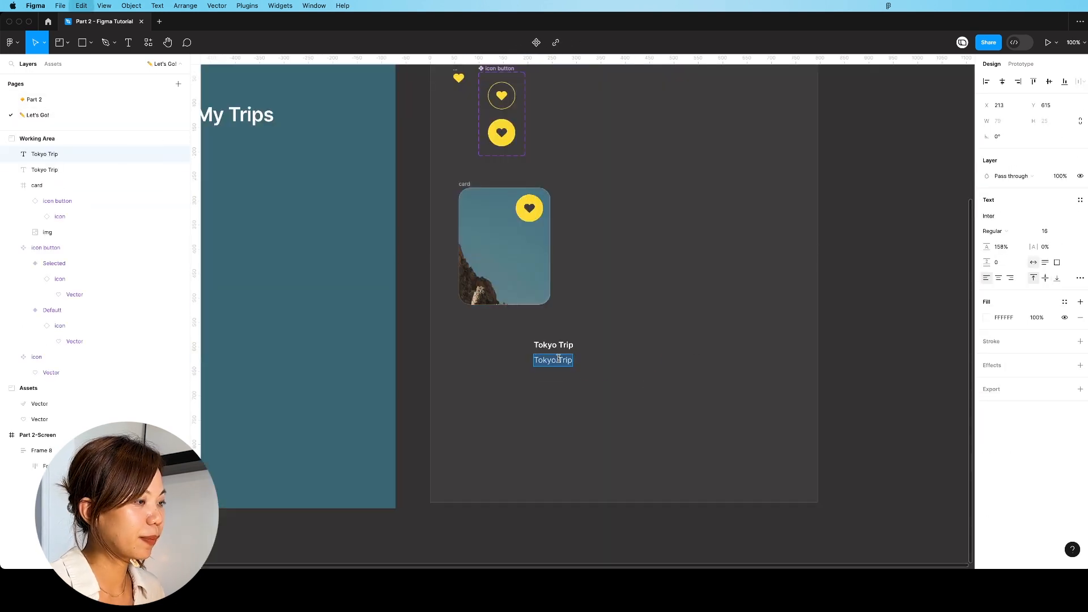
pyautogui.press('super+v')
pyautogui.moveTo(655, 360); pyautogui.dragTo(619, 361)
# - Combine the title and description in a vertical auto layout frame with a gap of 4
pyautogui.moveTo(503, 324); pyautogui.dragTo(645, 403)
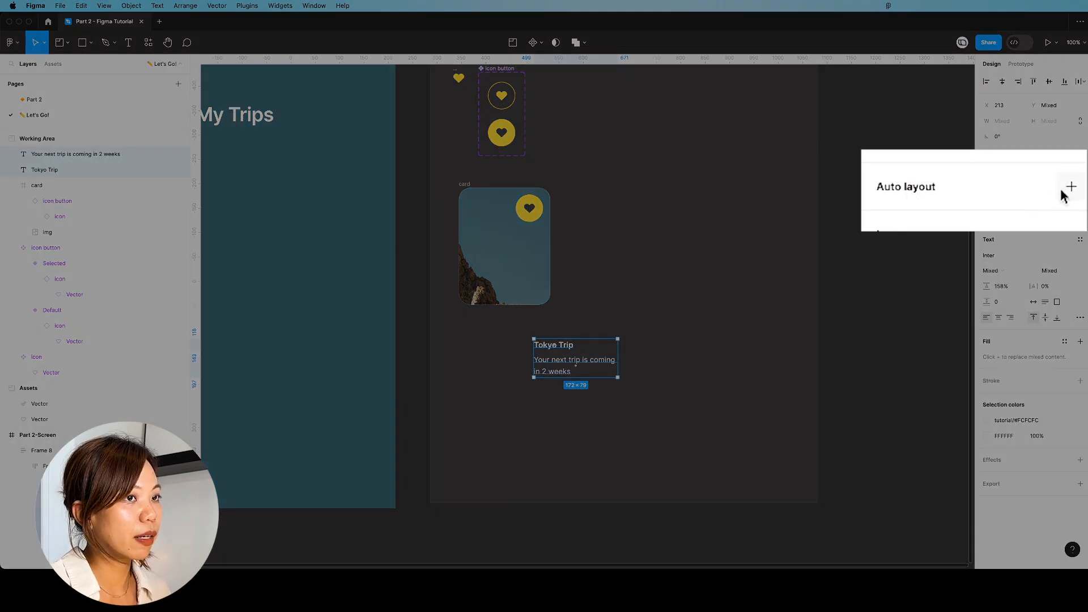
pyautogui.click(1078, 180)
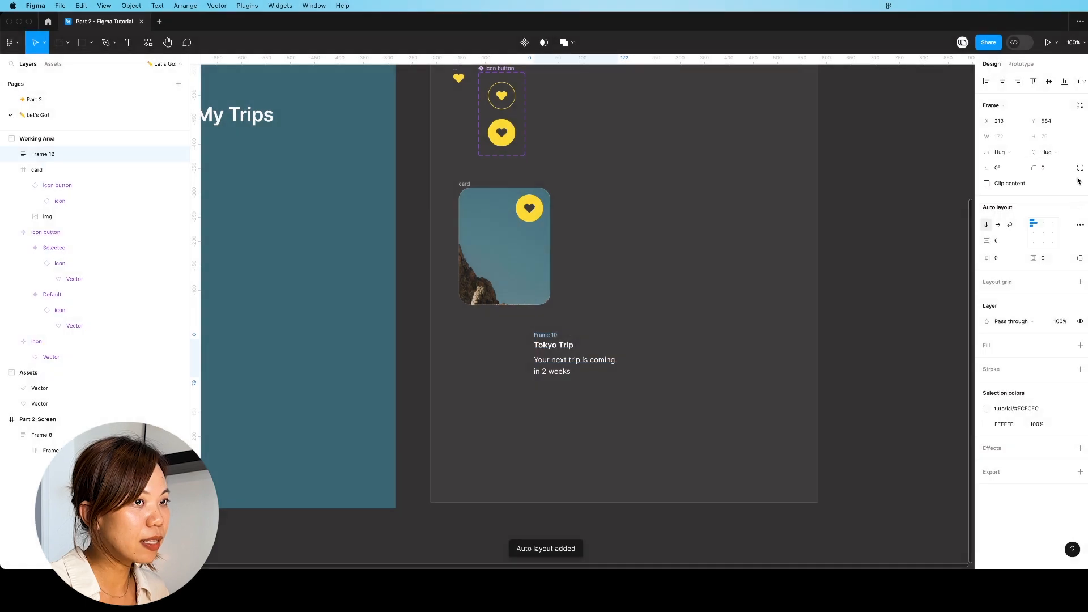
pyautogui.click(996, 240)
pyautogui.write('4')
pyautogui.press('Return')
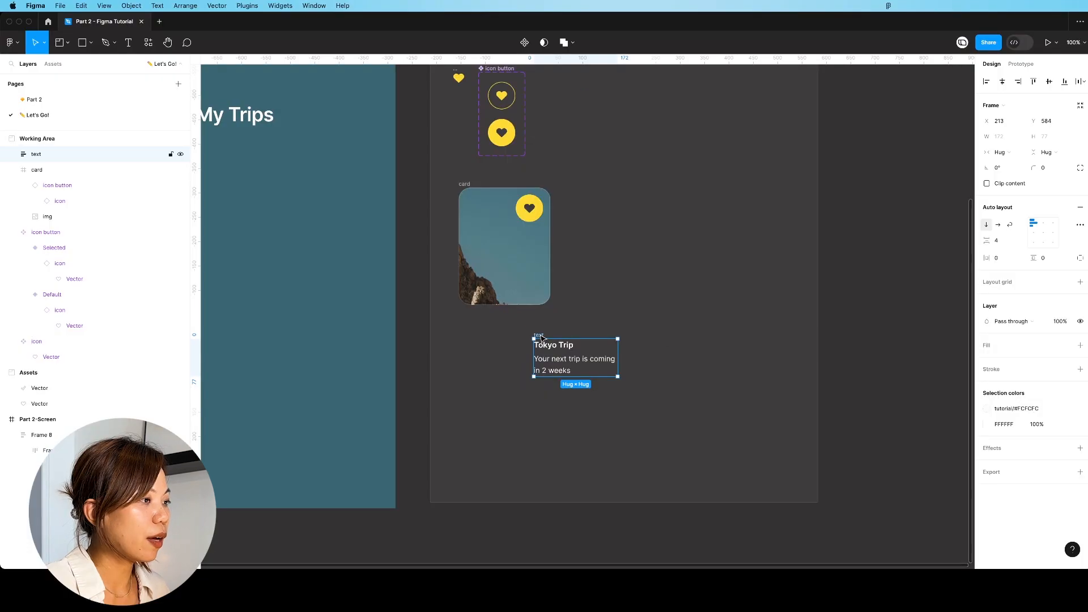
# - Move the text frame into the card, near its lower edge over the image
pyautogui.moveTo(554, 365); pyautogui.dragTo(411, 206)
pyautogui.moveTo(470, 257); pyautogui.dragTo(471, 256)
pyautogui.click(615, 269)
# - Turn the card frame into a component
pyautogui.press('super+minus')
pyautogui.hscroll(-1, 613, 268)
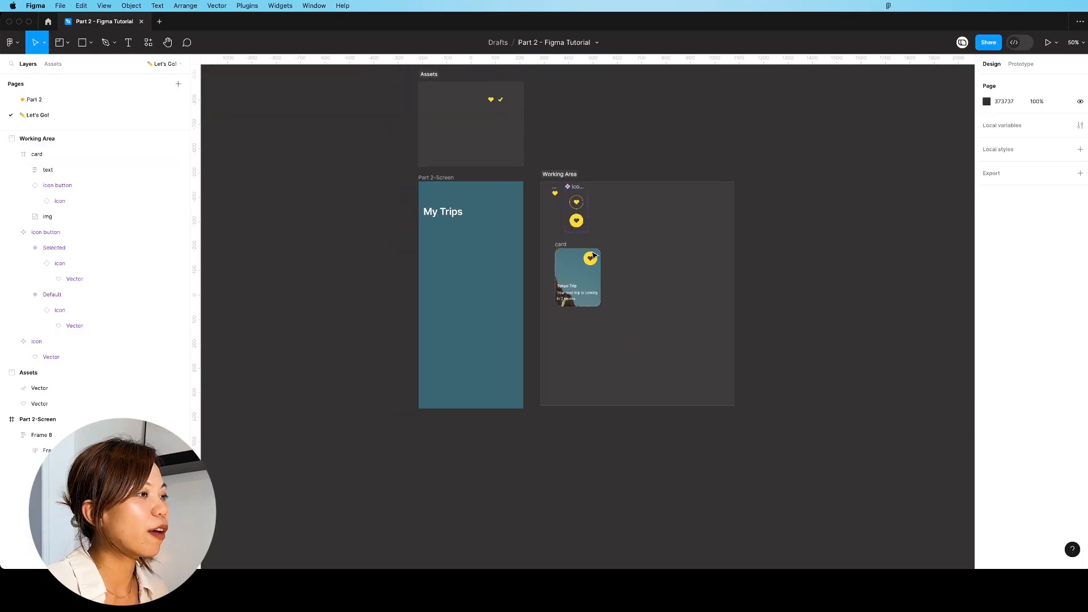
pyautogui.click(577, 246)
pyautogui.click(567, 250)
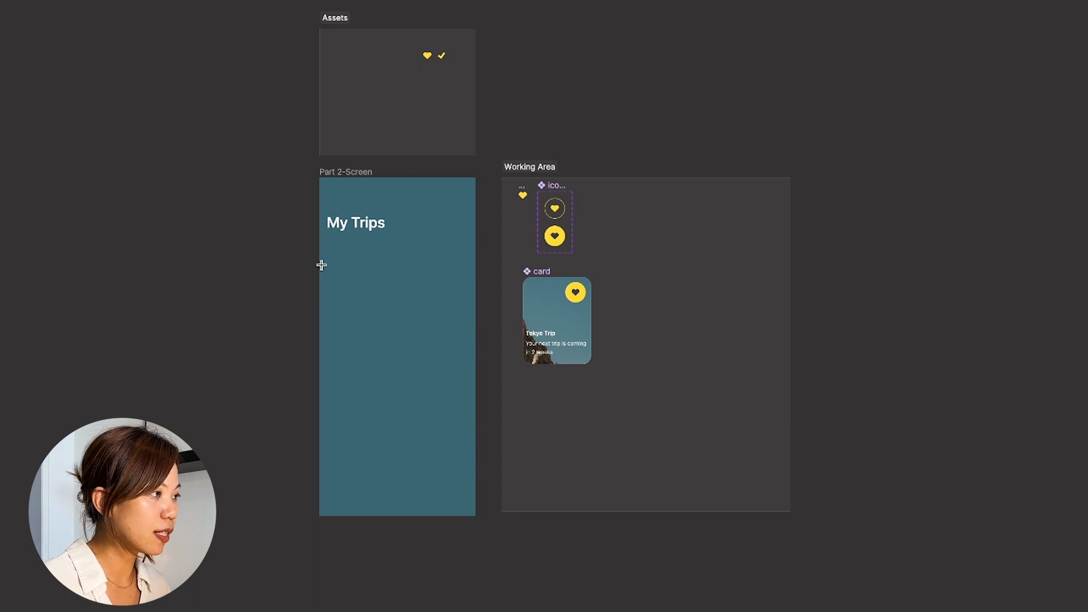
# - Draw a full-width frame of about 430 × 230 below the My Trips heading on Part 2-Screen
pyautogui.moveTo(318, 248); pyautogui.dragTo(476, 331)
pyautogui.press('Escape')
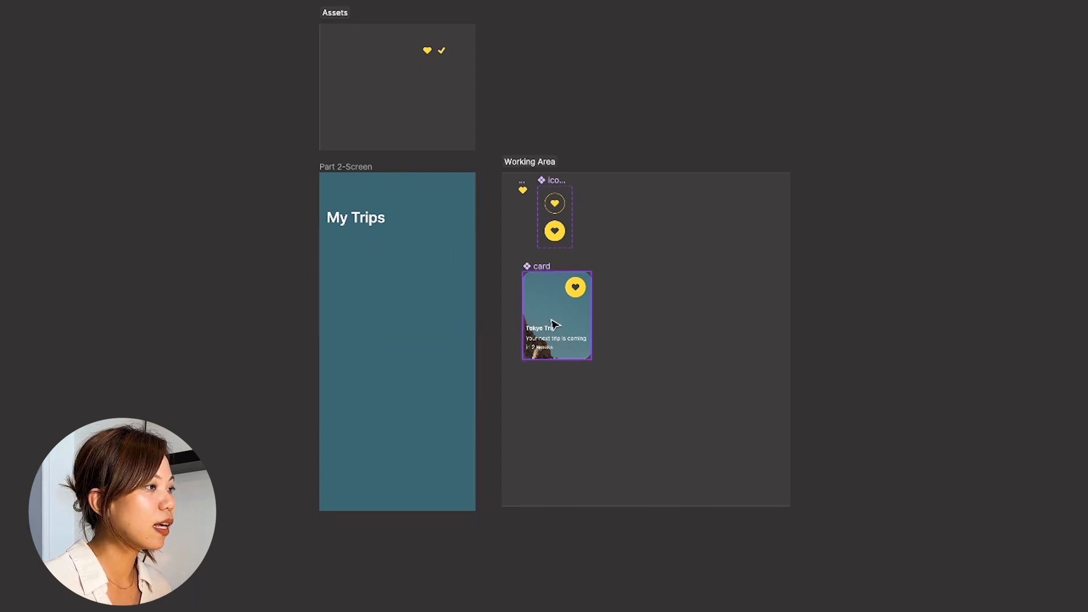
# - Paste an instance of the card into the new frame and extend the frame's height to 250
pyautogui.click(531, 275)
pyautogui.doubleClick(393, 285)
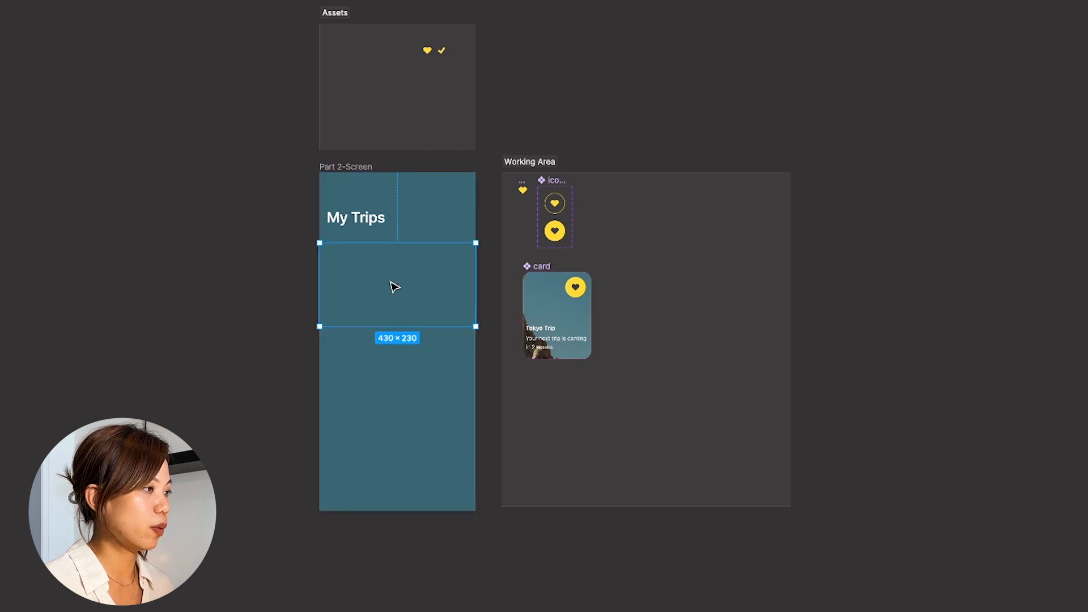
pyautogui.hotkey('ctrl', 'v')
pyautogui.moveTo(412, 335); pyautogui.dragTo(412, 338)
pyautogui.moveTo(412, 338); pyautogui.dragTo(412, 341)
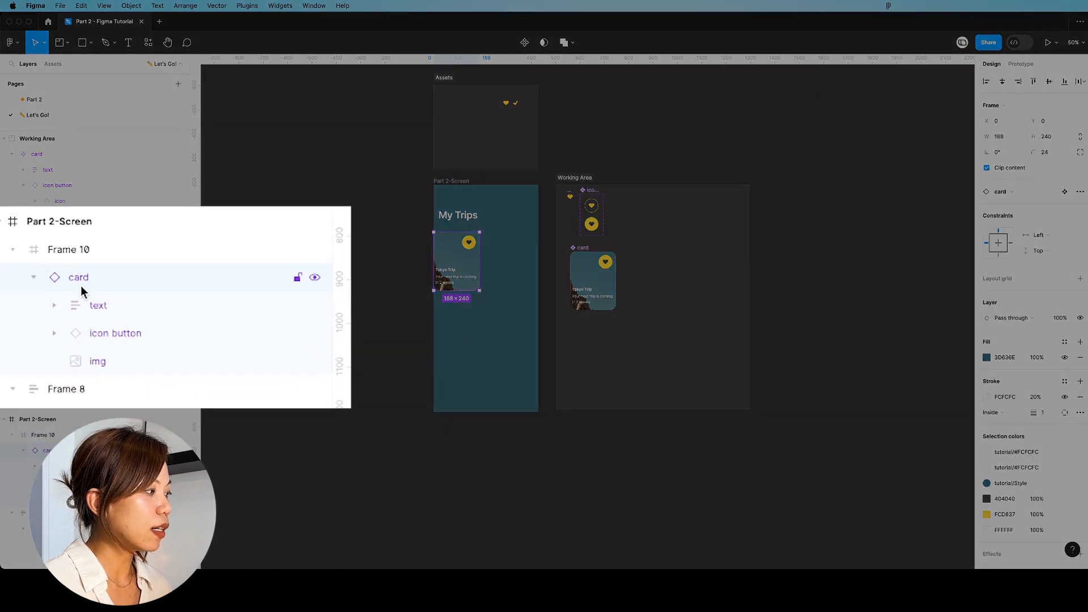
# - Duplicate the card instance and arrange both cards in a horizontal auto layout with a small gap between them
pyautogui.hotkey('ctrl', 'd')
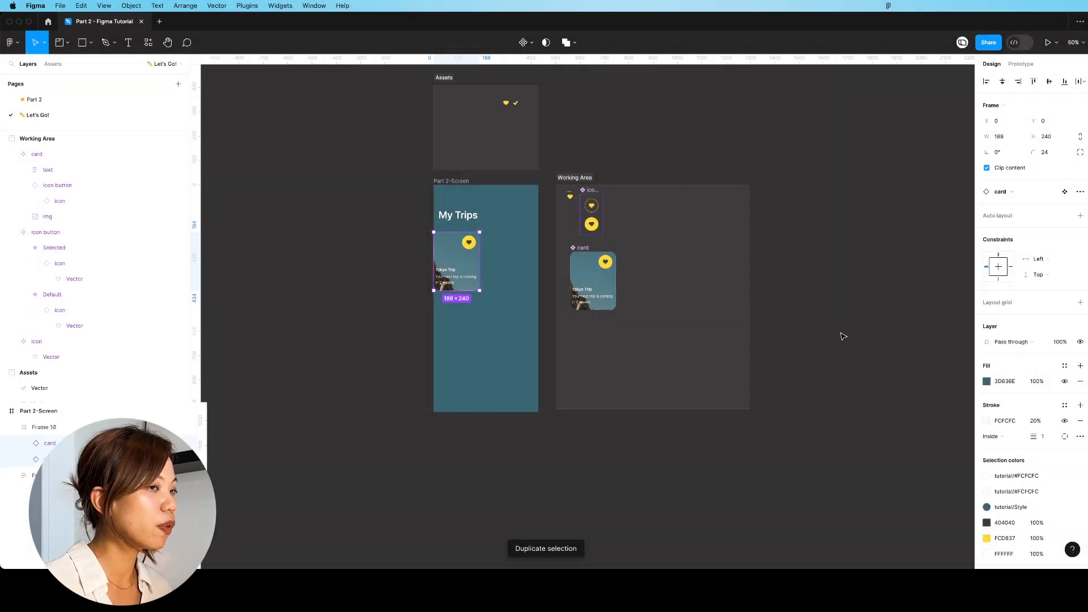
pyautogui.click(1080, 216)
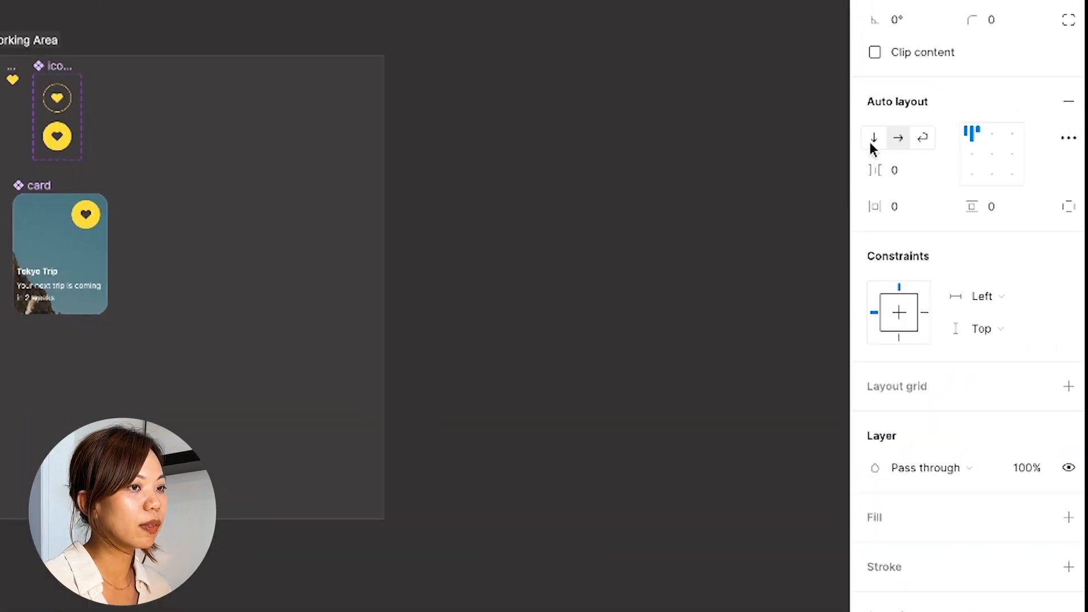
pyautogui.click(902, 136)
pyautogui.click(914, 172)
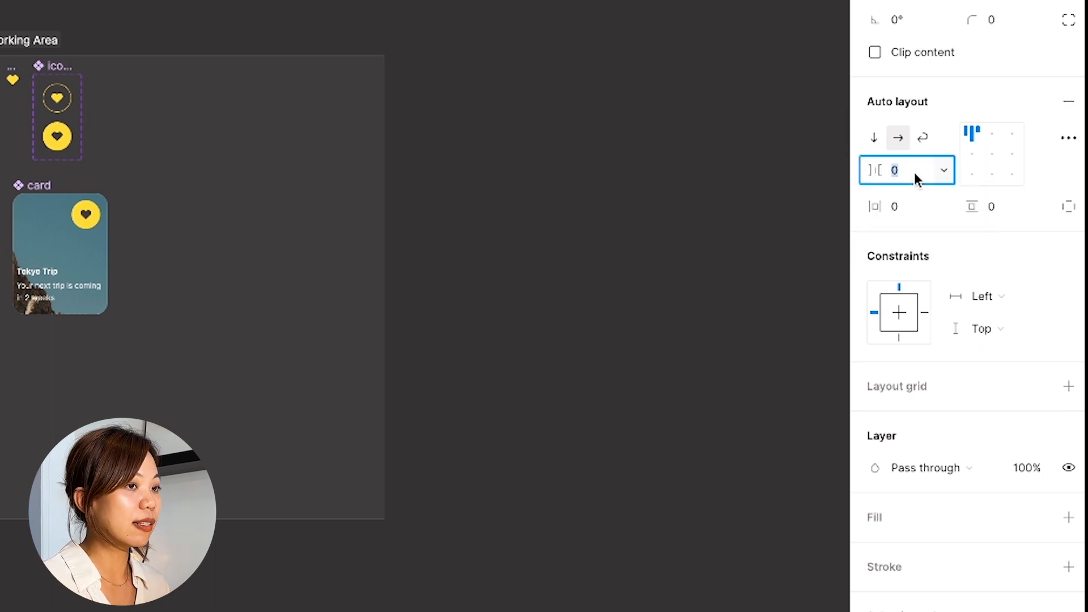
pyautogui.press('Return')
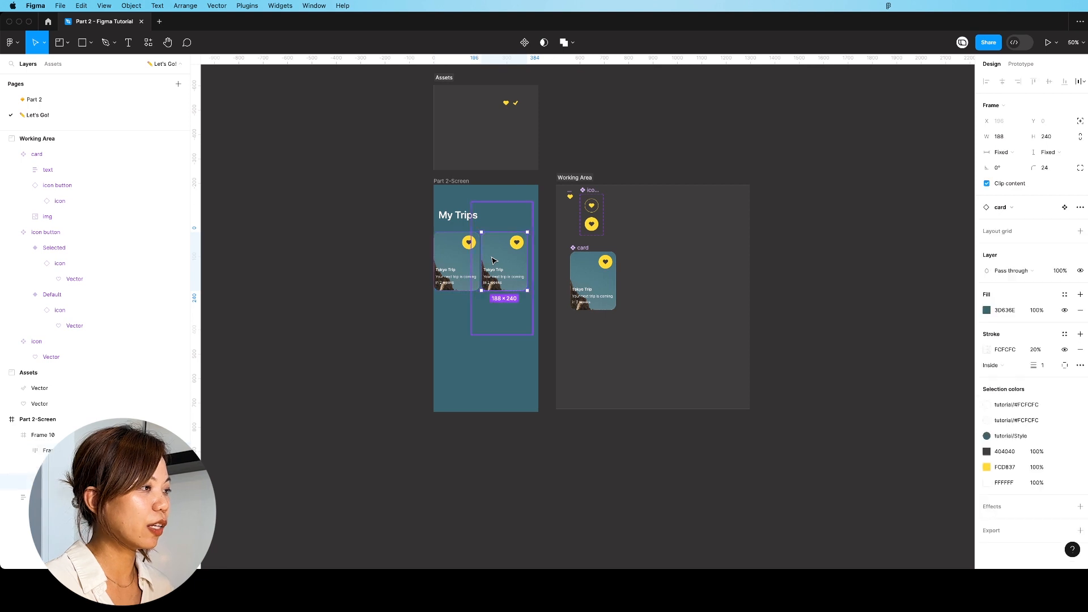
# - Duplicate the second card twice to extend the row to four cards
pyautogui.press('super+d')
pyautogui.press('super+d')
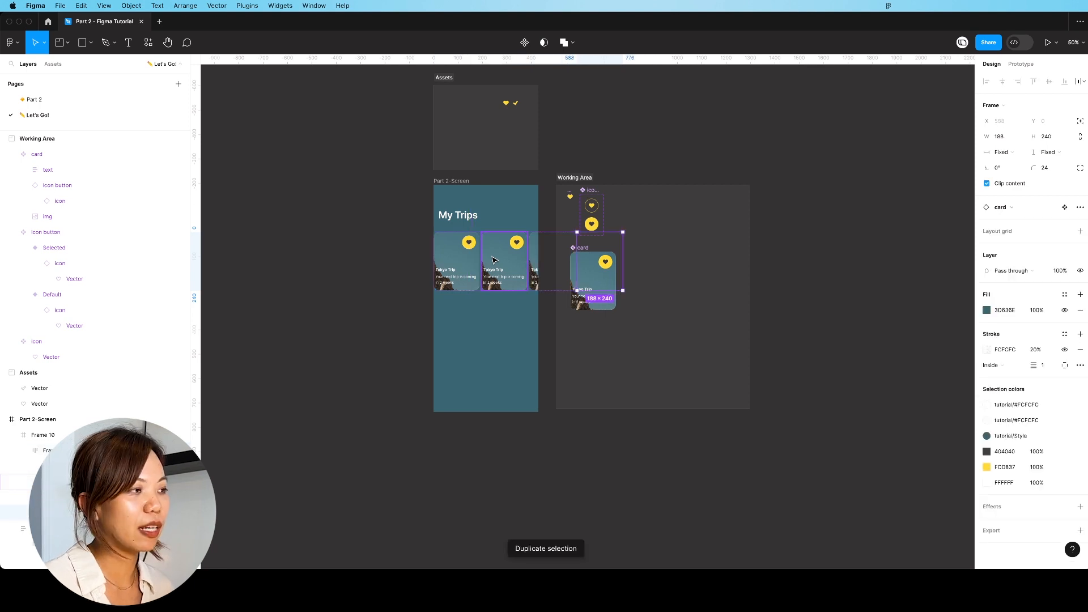
pyautogui.press('Escape')
# - Check the card row's layers on the Part 2 page and rename the outer card frame on Part 2-Screen as cards
pyautogui.click(54, 100)
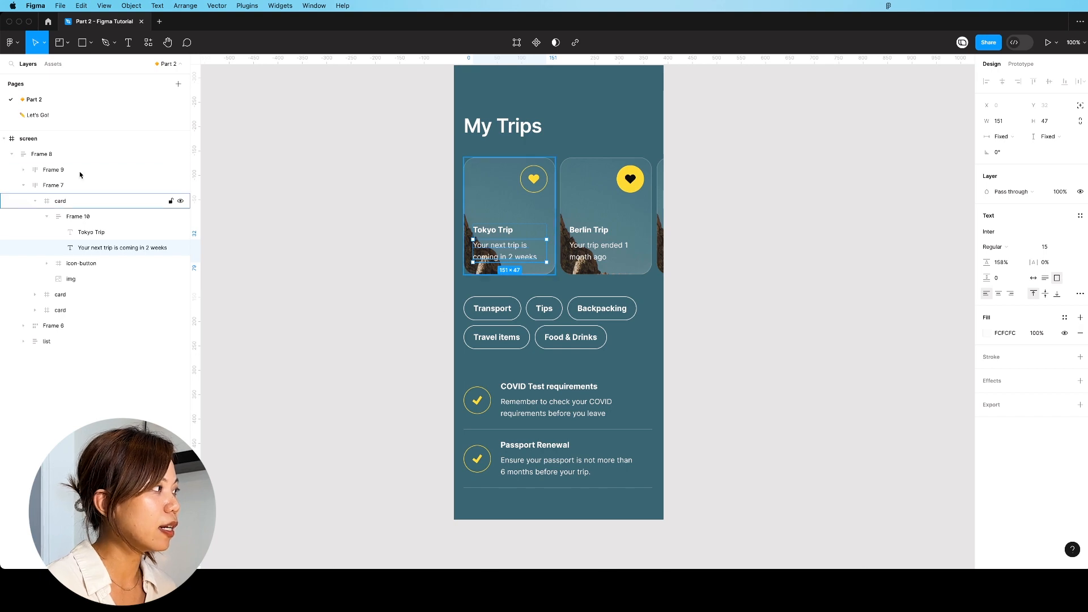
pyautogui.click(67, 116)
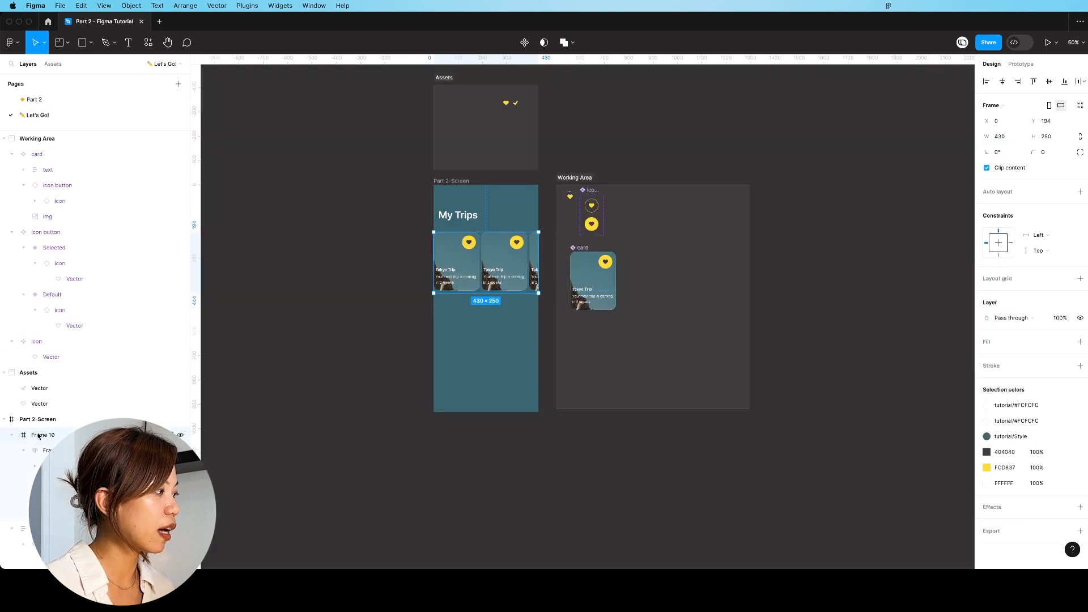
pyautogui.write('cards')
# - Apply auto layout to the cards frame with a horizontal padding of 20
pyautogui.click(1080, 192)
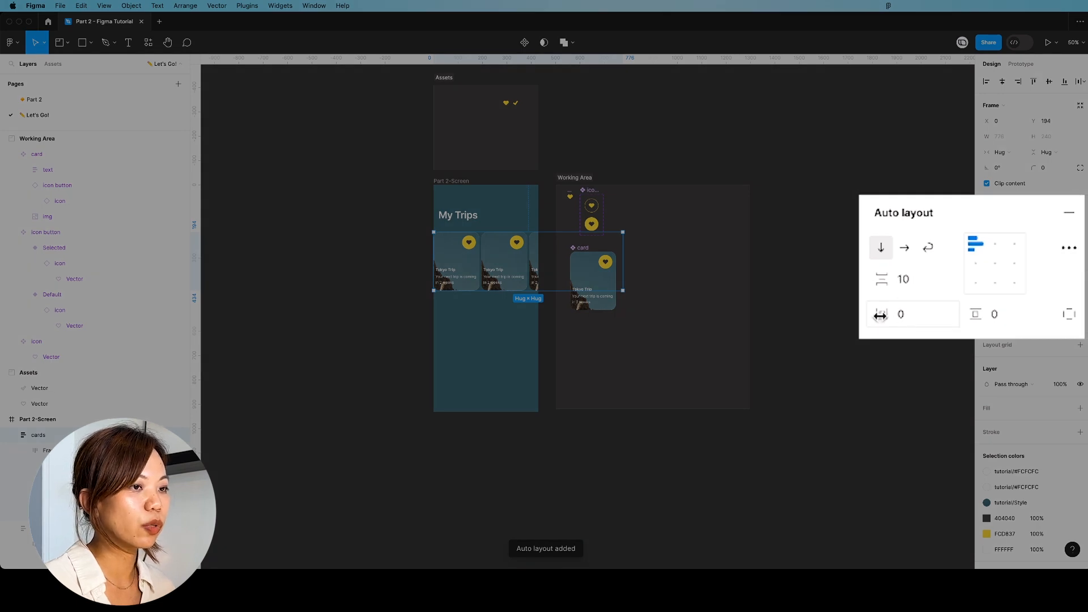
pyautogui.click(903, 320)
pyautogui.write('2')
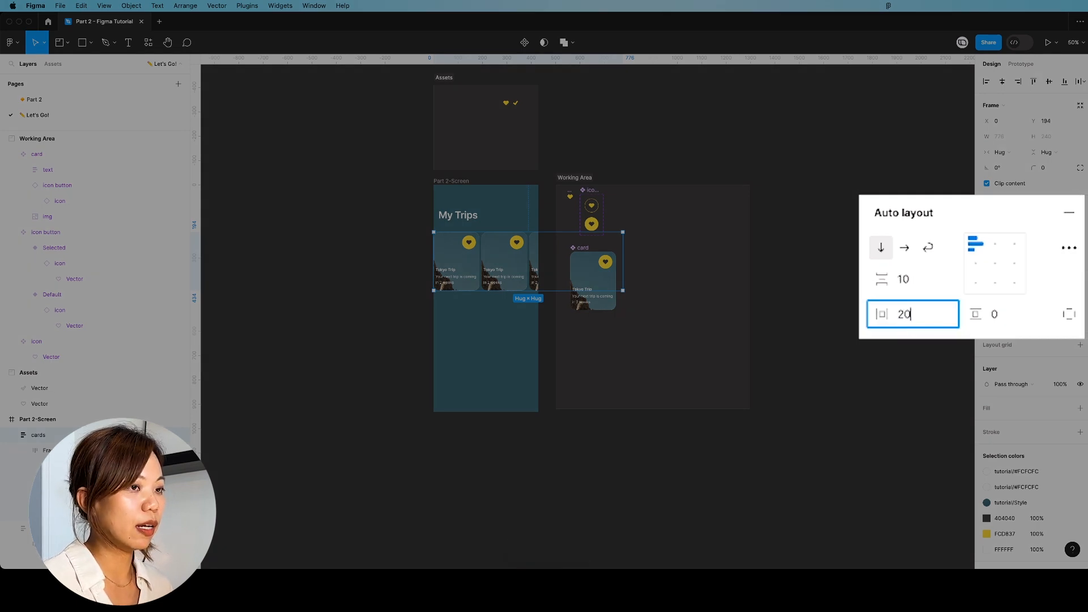
pyautogui.press('Return')
pyautogui.click(372, 312)
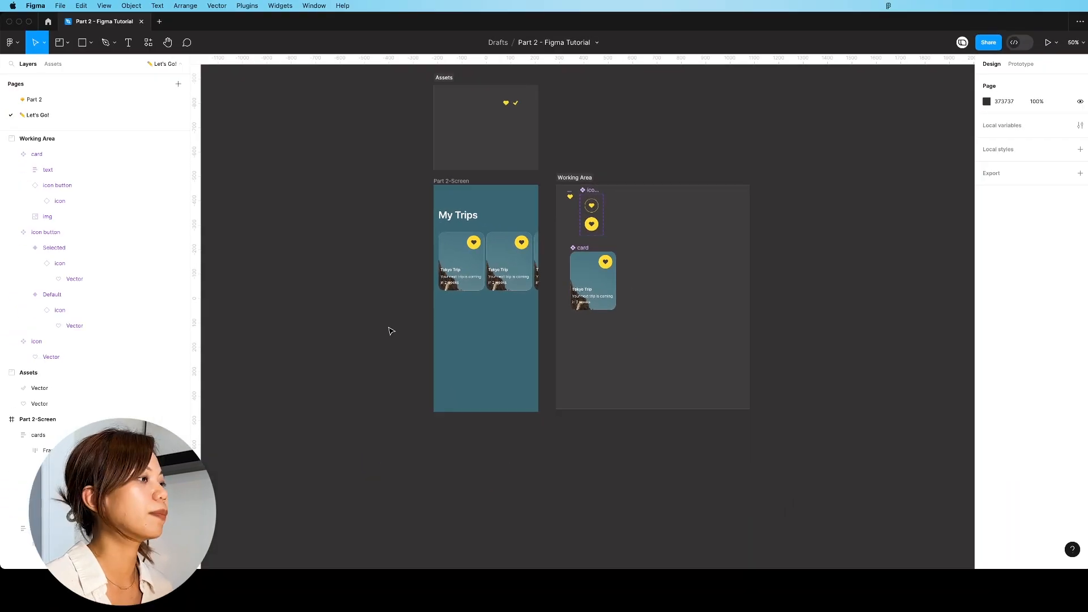
# - Examine the group of category tabs below the trip cards on the Part 2 page
pyautogui.click(71, 100)
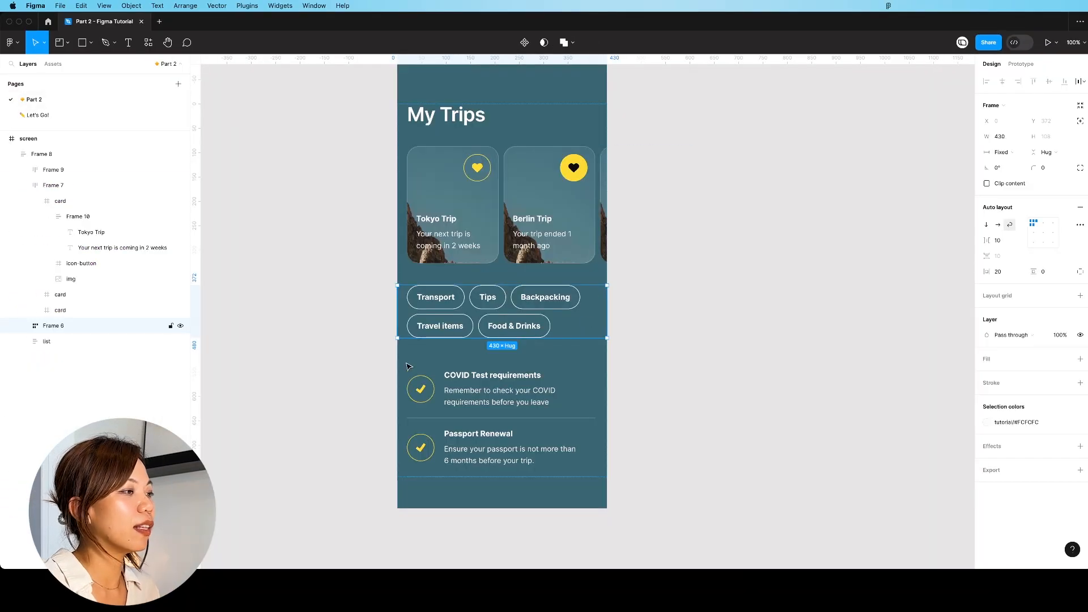
pyautogui.click(681, 386)
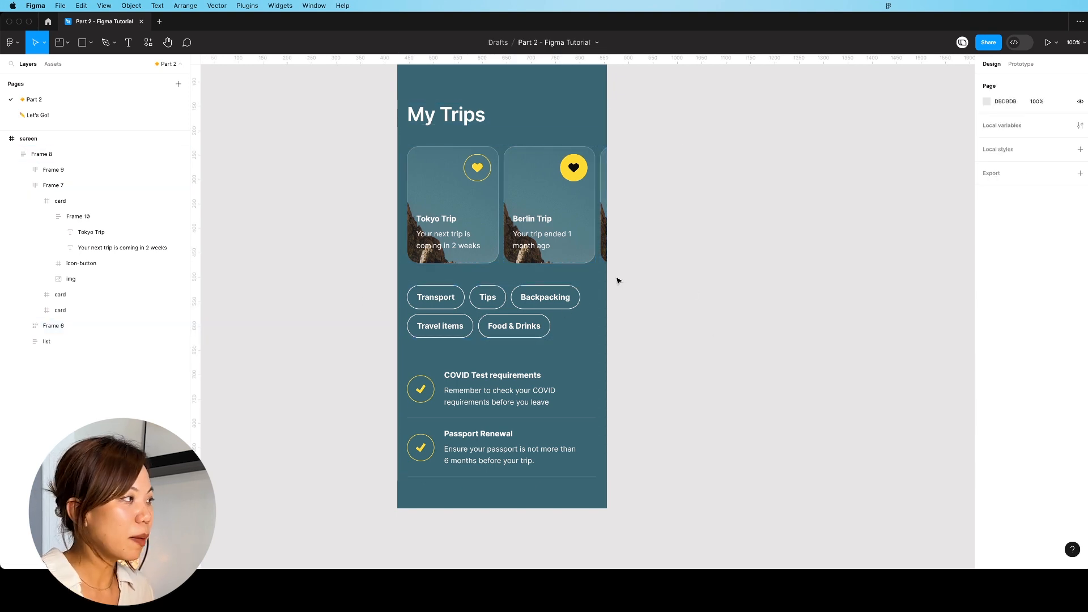
pyautogui.click(36, 115)
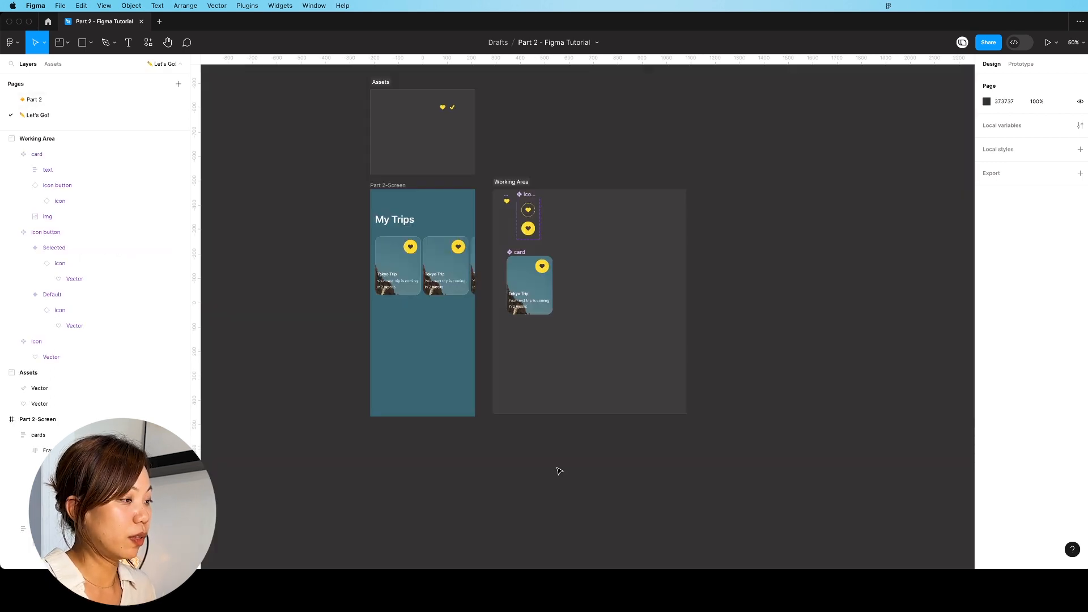
# - Create a 100 × 49 frame below the card component with a corner radius of 100
pyautogui.press('f')
pyautogui.moveTo(536, 333); pyautogui.dragTo(562, 345)
pyautogui.hotkey('shift', '0')
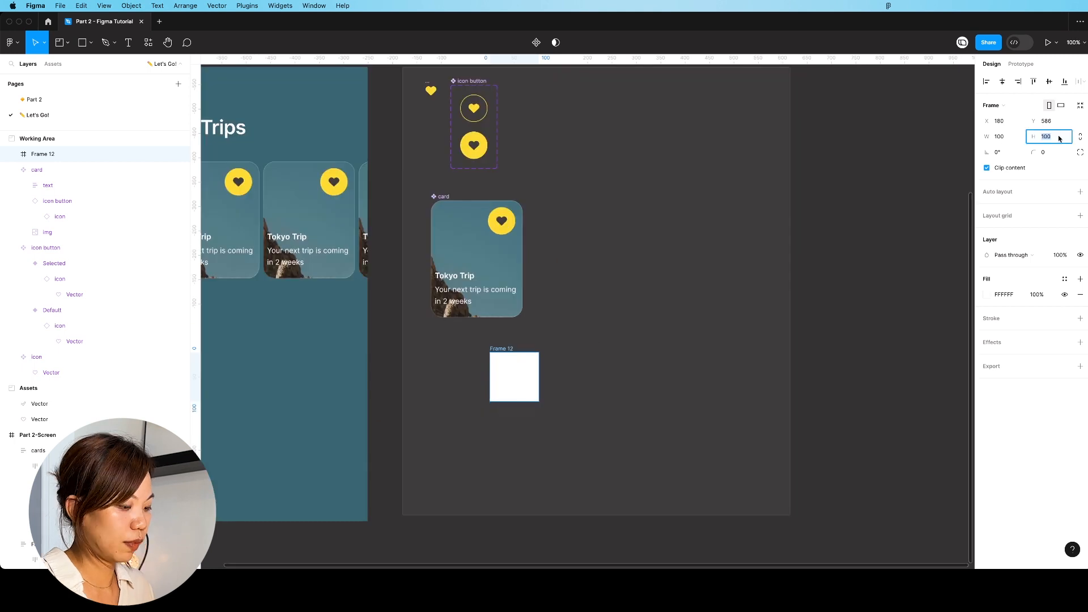
pyautogui.click(1046, 152)
pyautogui.write('100')
pyautogui.press('Return')
# - Add a Bold, size 16 "Button" label centred inside the rounded frame
pyautogui.press('t')
pyautogui.click(506, 365)
pyautogui.write('Button')
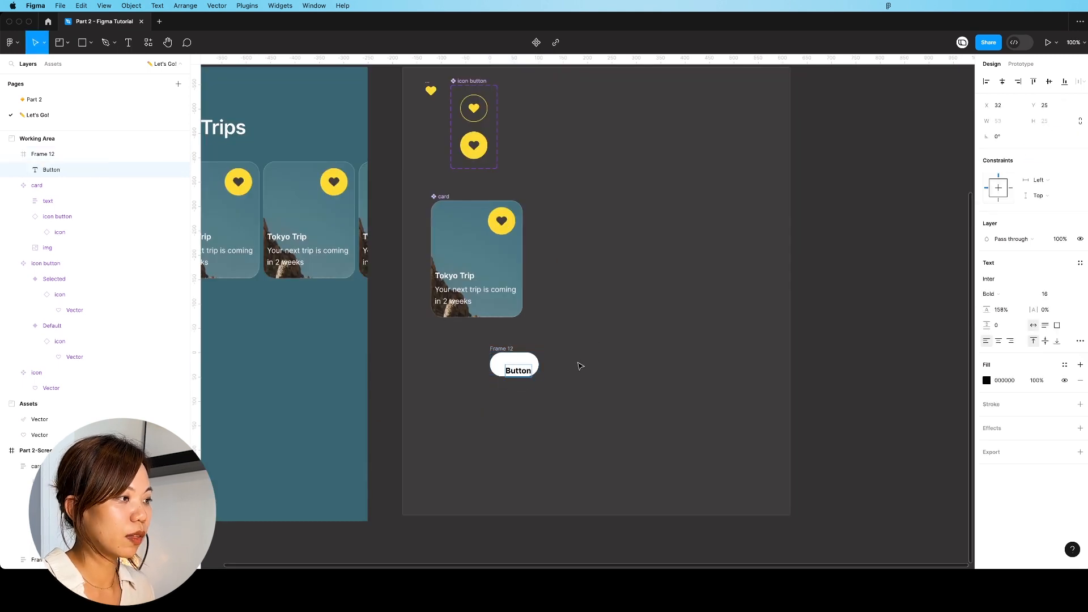
pyautogui.press('Escape')
pyautogui.press('Escape')
pyautogui.hscroll(-2, 615, 369)
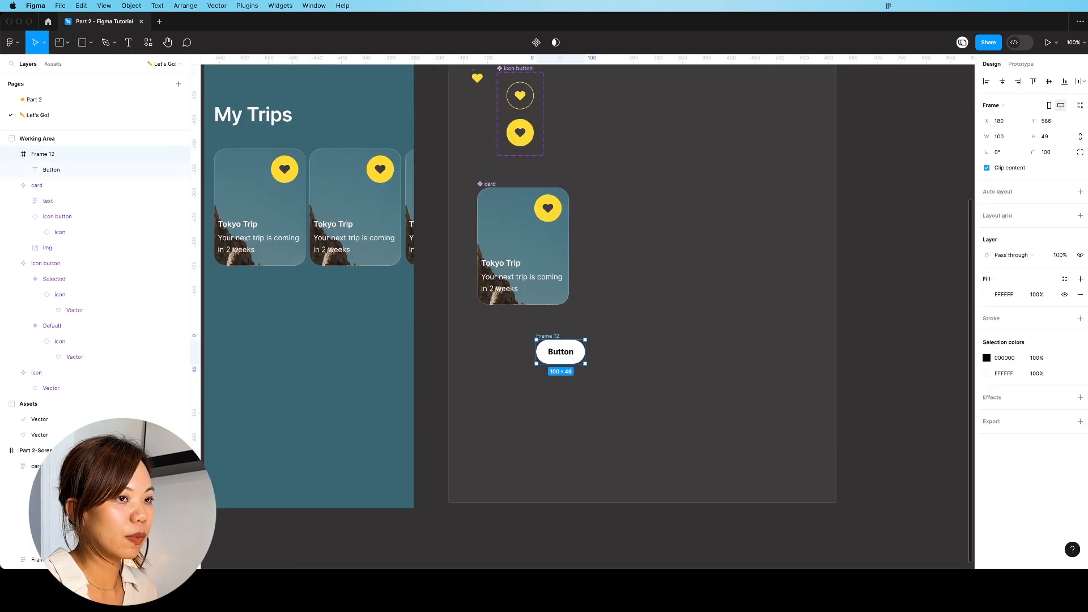
# - Remove the rounded frame's fill and give it a white FFFFFF inside stroke of 1
pyautogui.click(1080, 294)
pyautogui.click(1080, 302)
pyautogui.click(1064, 302)
pyautogui.click(986, 319)
pyautogui.moveTo(873, 351); pyautogui.dragTo(857, 315)
# - Set the Button label's colour to white FFFFFF
pyautogui.click(561, 352)
pyautogui.click(986, 379)
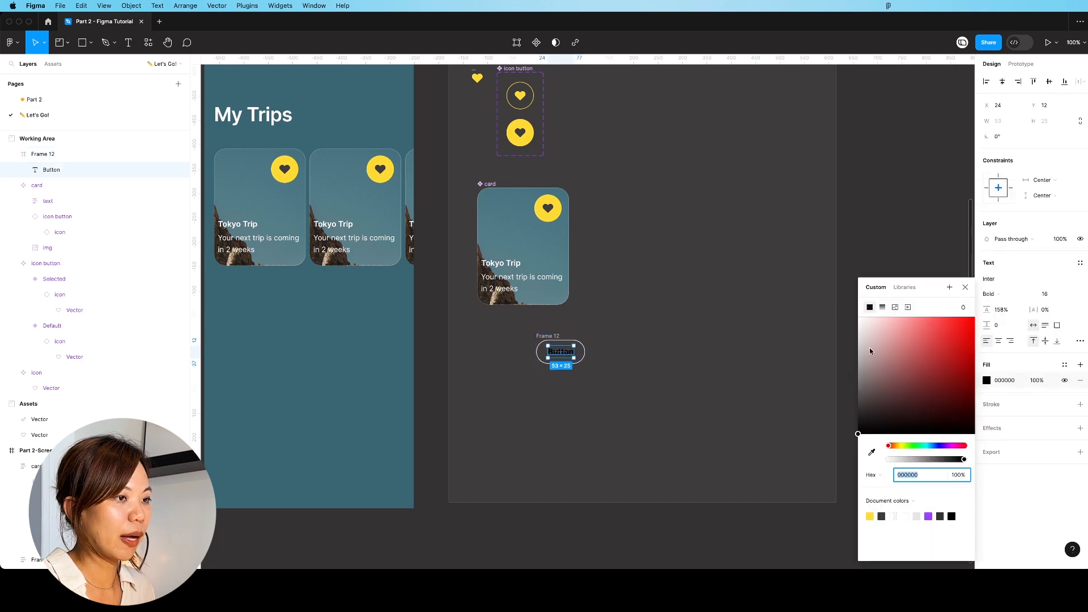
pyautogui.moveTo(872, 351); pyautogui.dragTo(857, 315)
# - Rename the rounded frame as tab and turn it into a component
pyautogui.doubleClick(553, 336)
pyautogui.write('tab')
pyautogui.press('Return')
pyautogui.scroll(5, 625, 355)
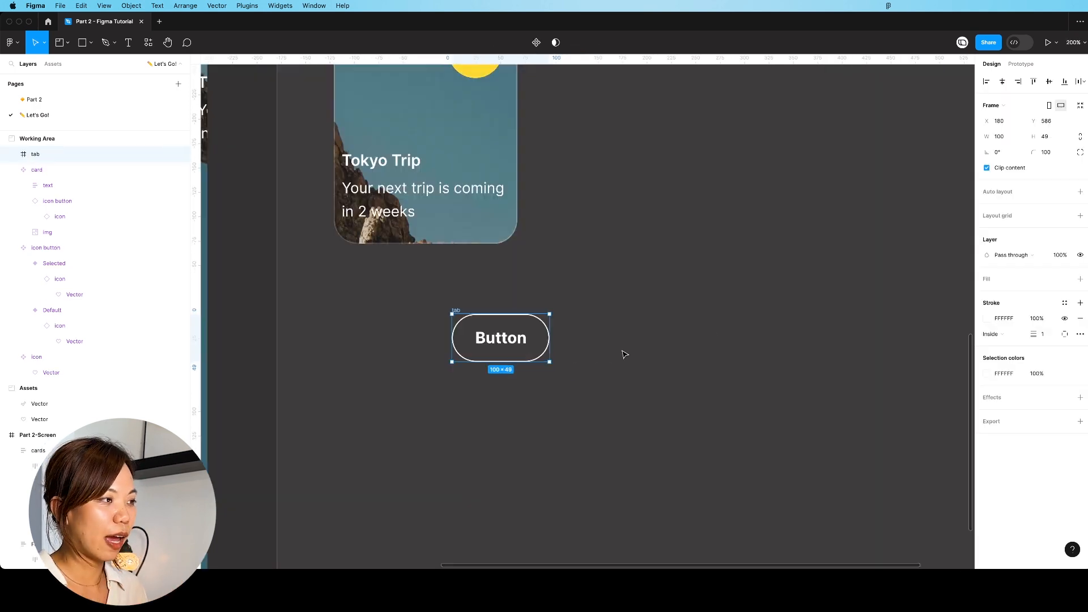
pyautogui.click(536, 43)
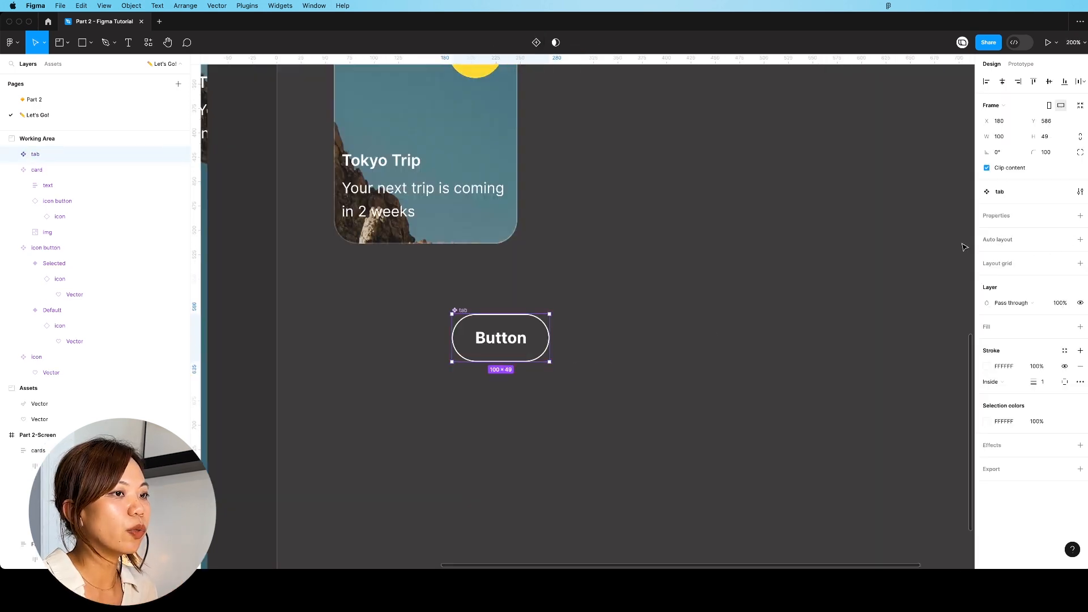
# - Add auto layout to the tab component with a horizontal padding of 24
pyautogui.click(1080, 239)
pyautogui.click(998, 305)
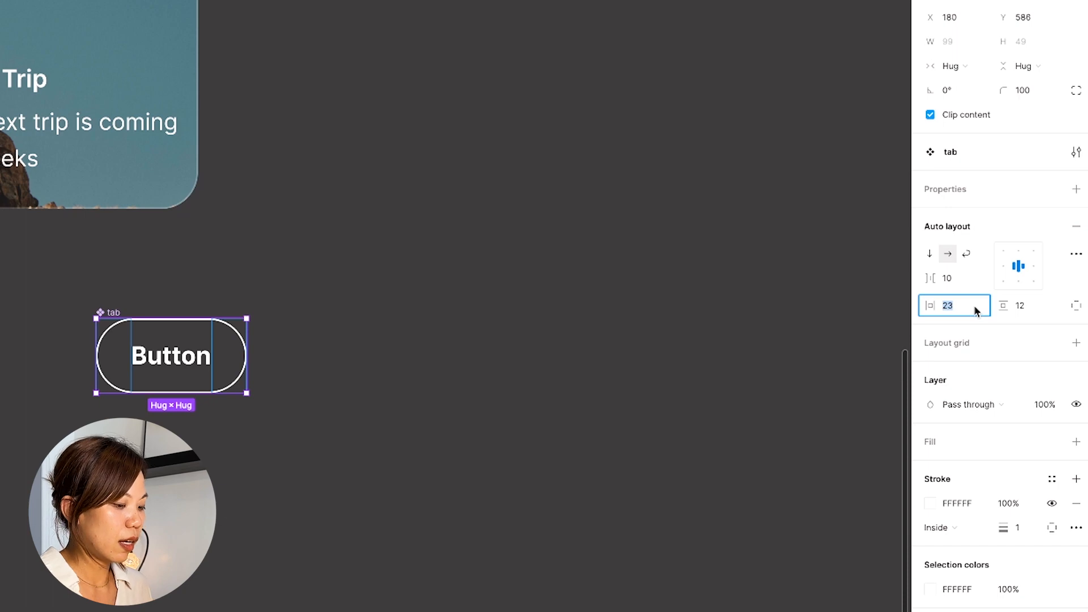
pyautogui.write('20')
pyautogui.press('Return')
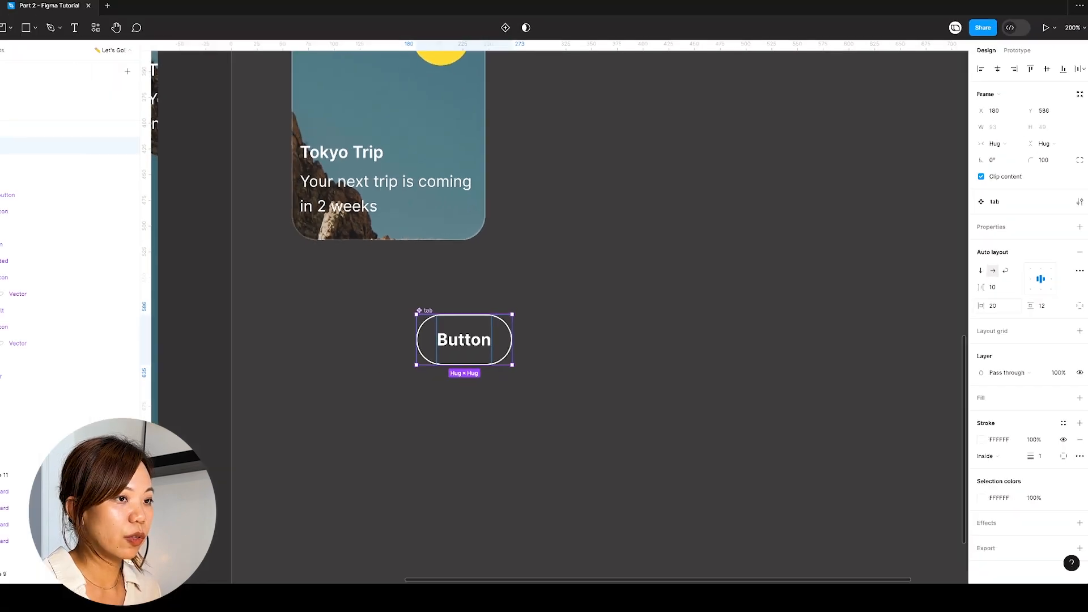
pyautogui.click(960, 311)
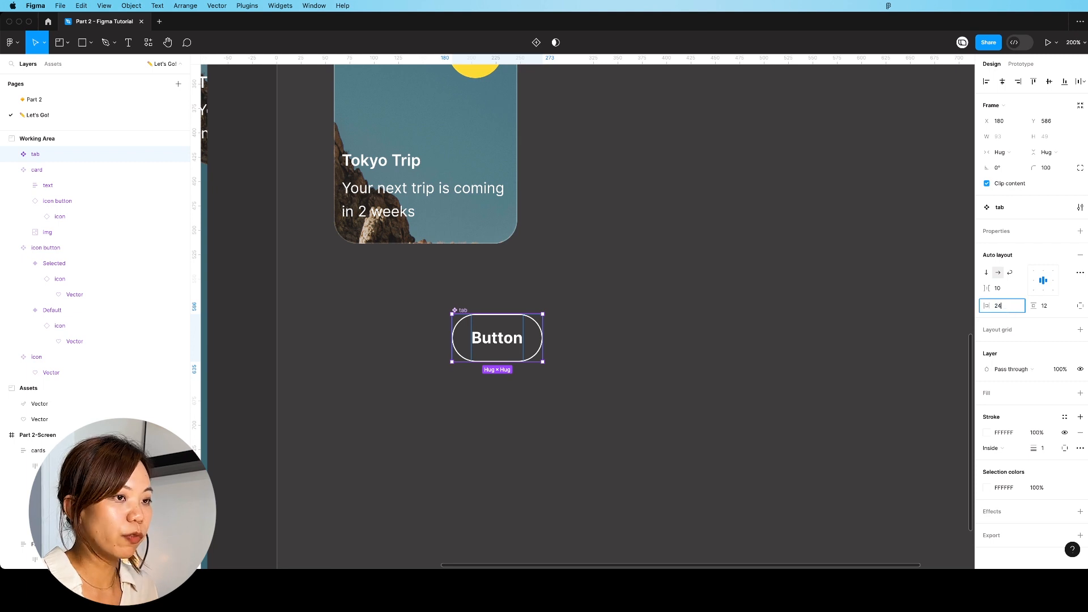
pyautogui.write('24')
pyautogui.press('Return')
# - Create a component property named Text for the tab's Button label, with the value Button
pyautogui.press('Return')
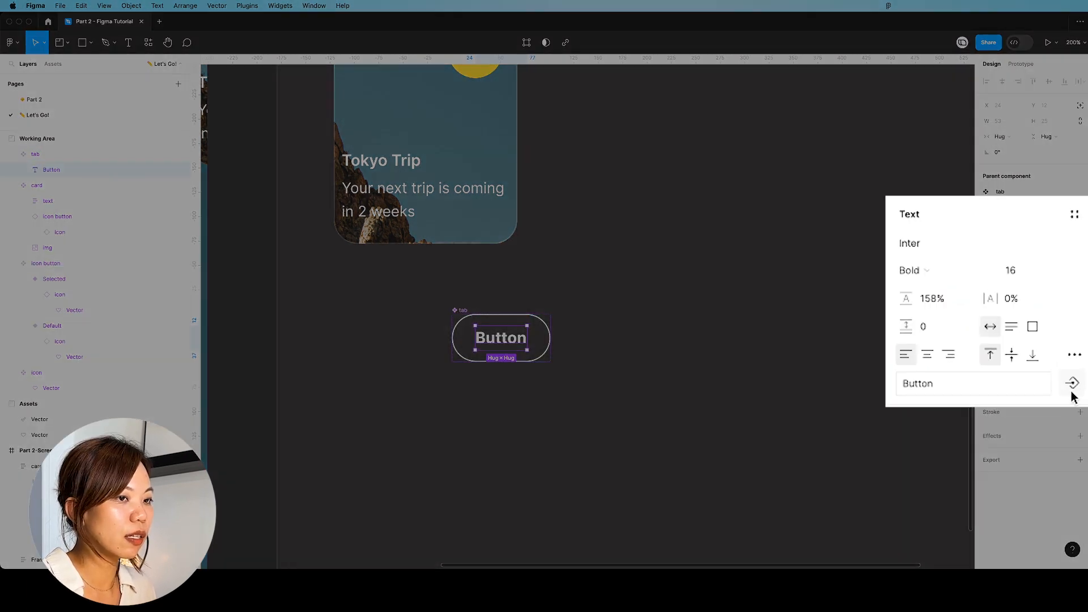
pyautogui.click(1079, 349)
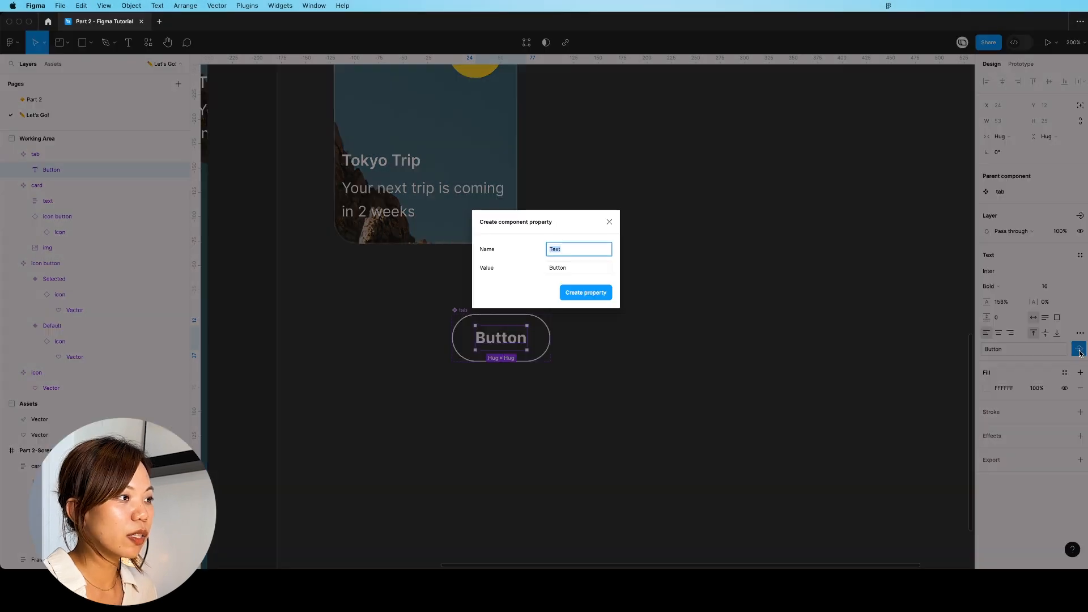
pyautogui.click(602, 293)
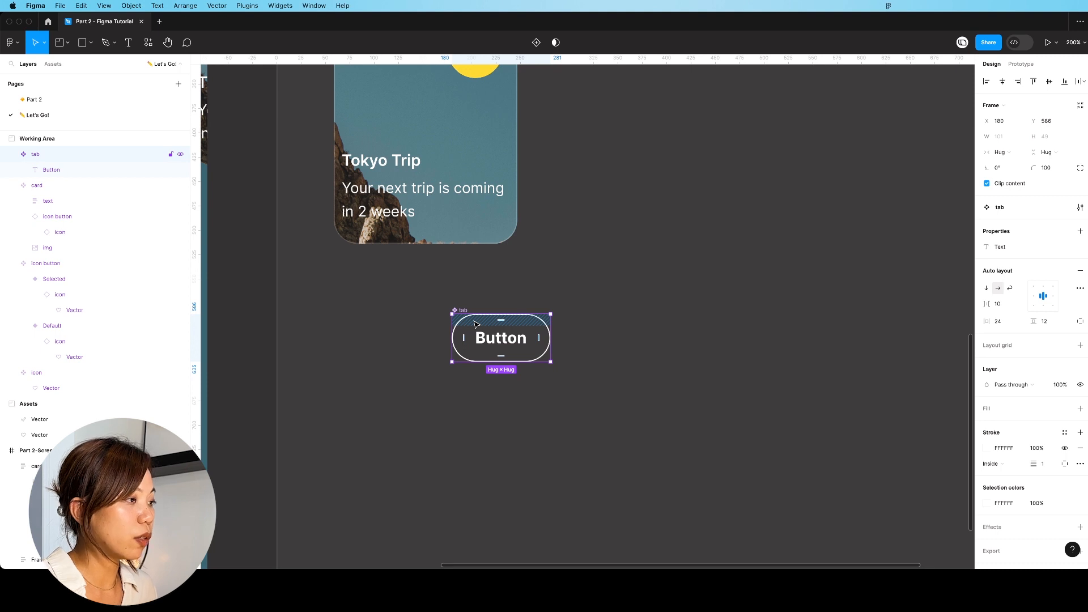
# - Duplicate the tab component beside the original and set the copy's Text property to Transport
pyautogui.press('super+d')
pyautogui.moveTo(475, 325); pyautogui.dragTo(609, 340)
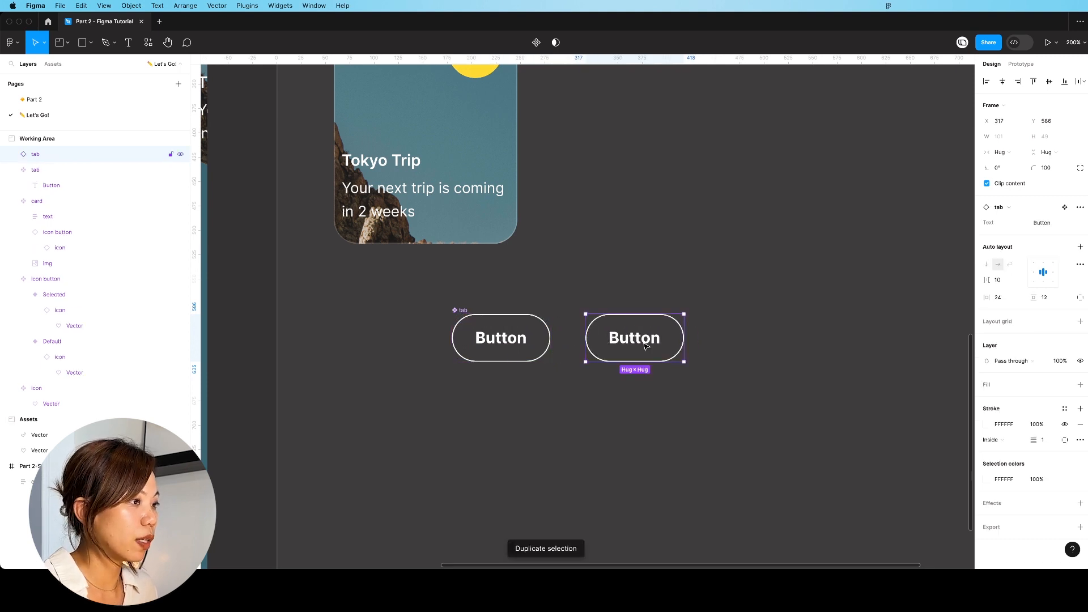
pyautogui.click(1057, 225)
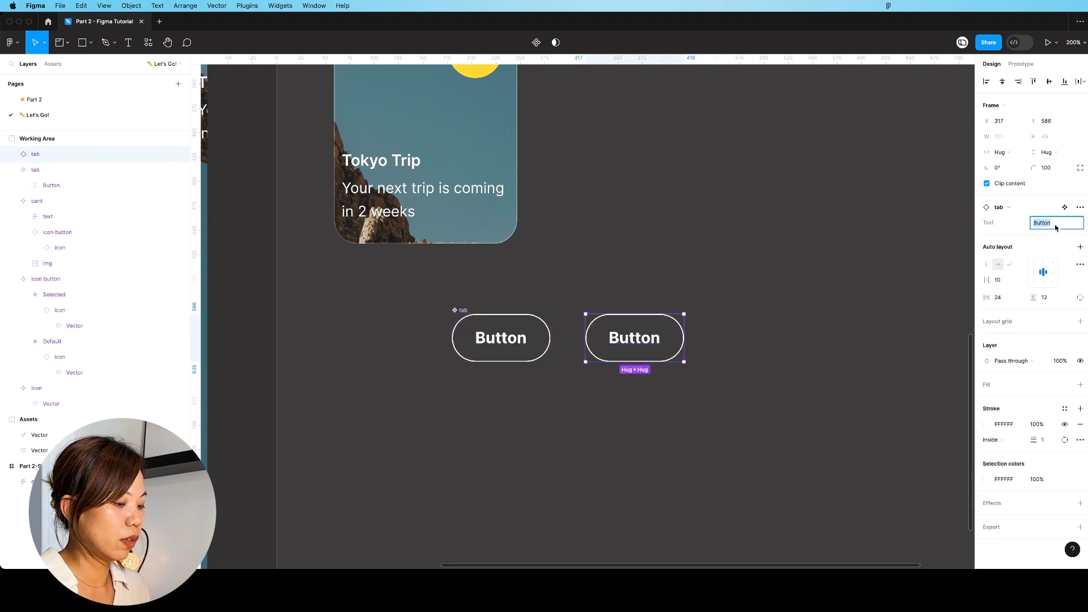
pyautogui.write('Ti')
pyautogui.write('ansport')
pyautogui.press('Return')
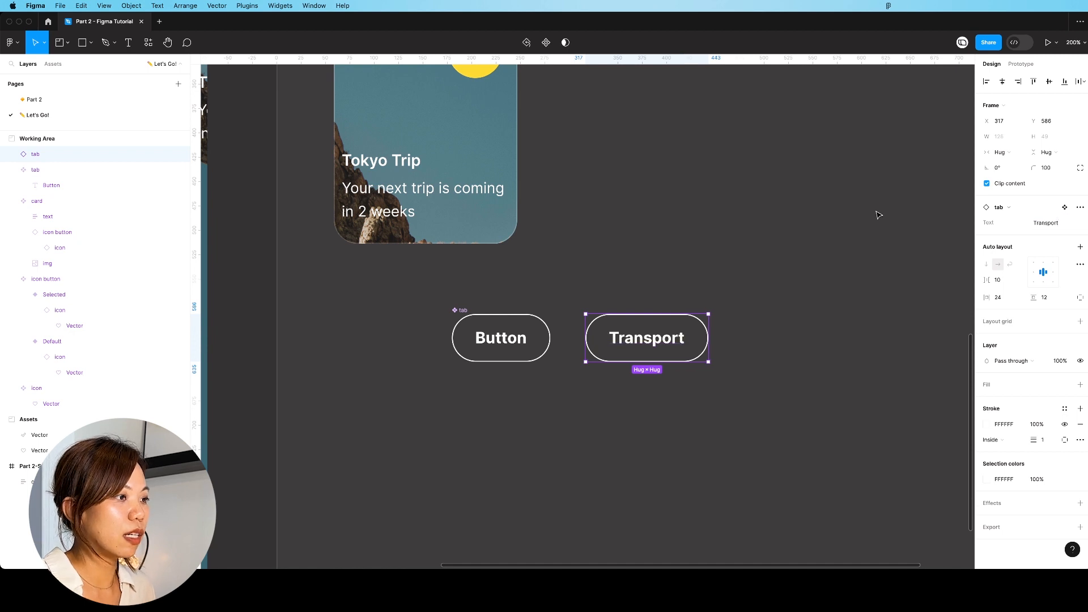
pyautogui.click(704, 296)
# - Draw a full-width frame below the card row on the My Trips screen and move the Transport tab into it
pyautogui.press('super+minus')
pyautogui.moveTo(420, 319); pyautogui.dragTo(541, 341)
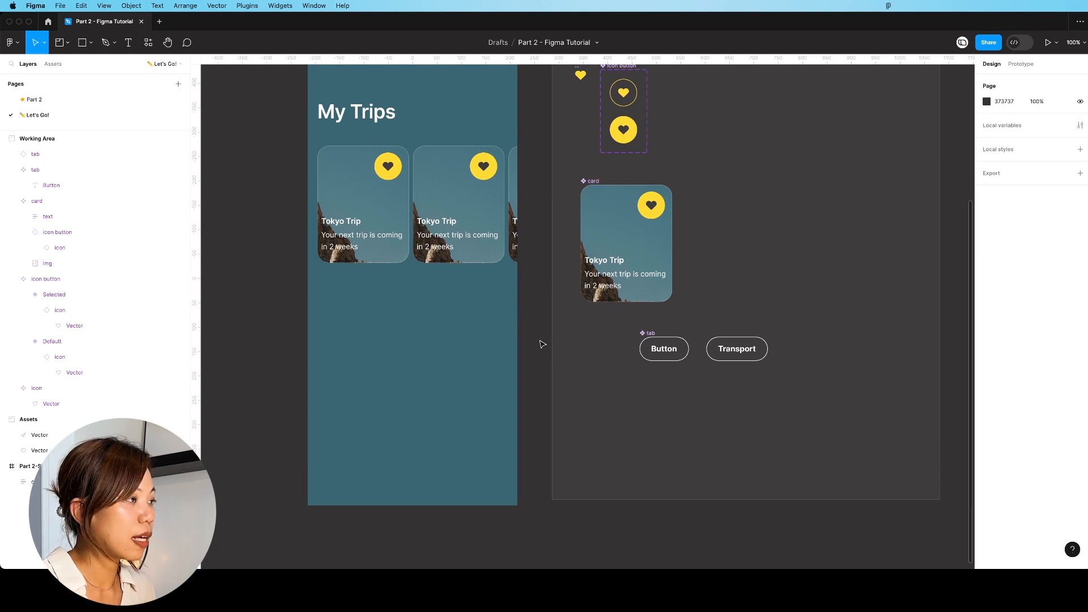
pyautogui.press('f')
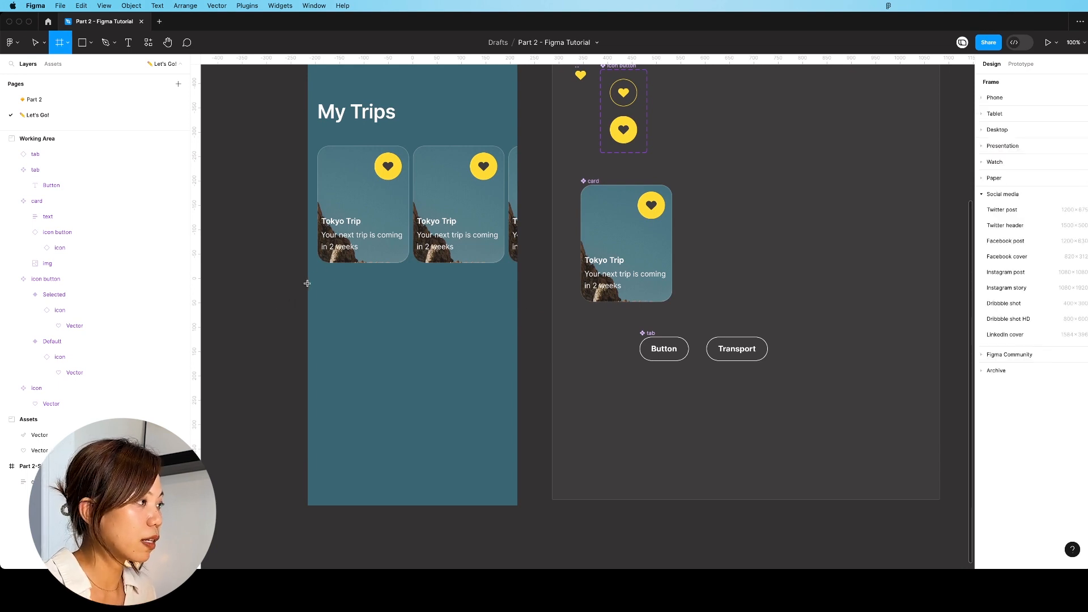
pyautogui.moveTo(307, 283); pyautogui.dragTo(516, 360)
pyautogui.moveTo(765, 346); pyautogui.dragTo(368, 292)
# - Duplicate the Transport tab and put both tabs in a wrapping auto layout with a horizontal gap of 8
pyautogui.press('super+d')
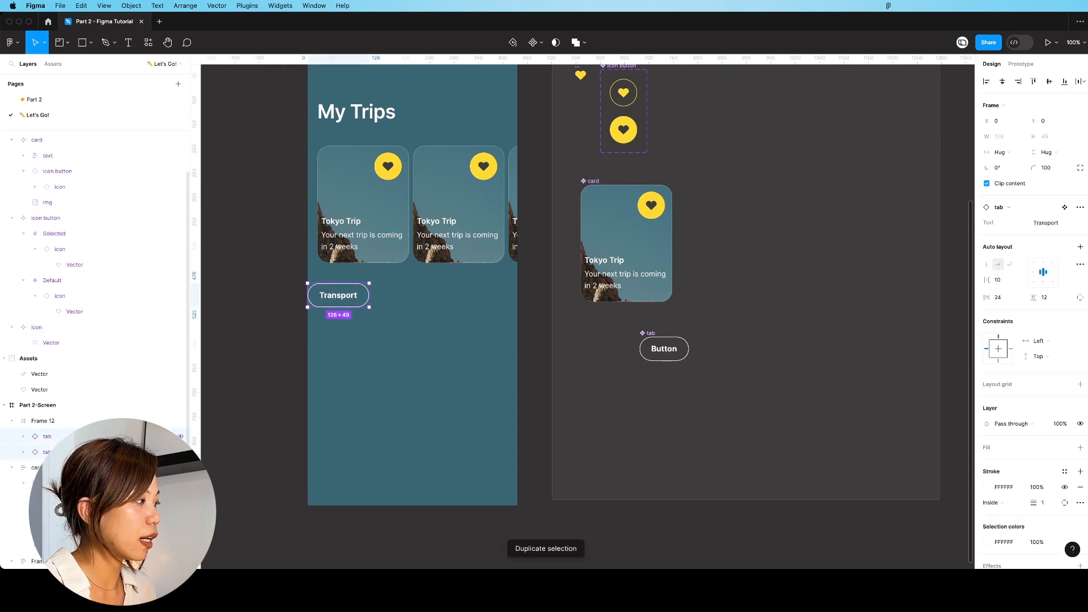
pyautogui.click(1080, 247)
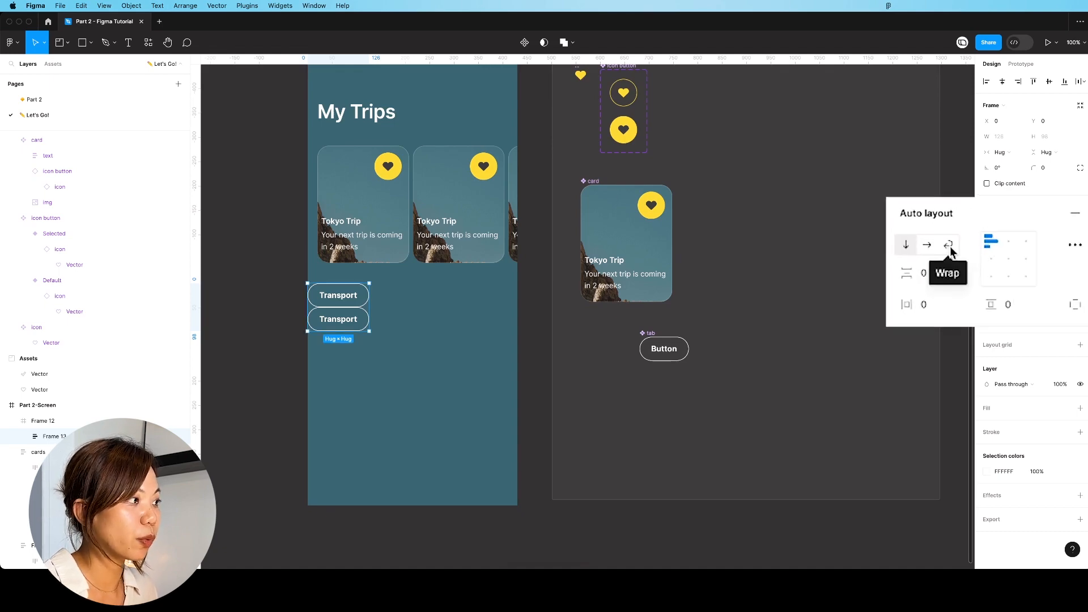
pyautogui.click(1011, 226)
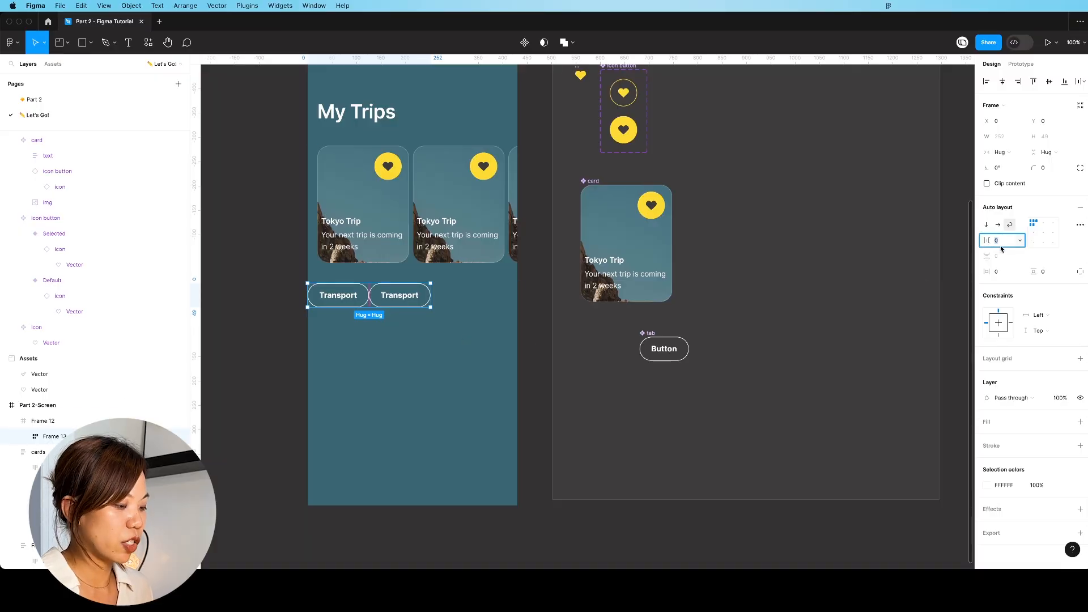
pyautogui.write('10')
# - Duplicate the second Transport tab three times within the tab row
pyautogui.click(395, 304)
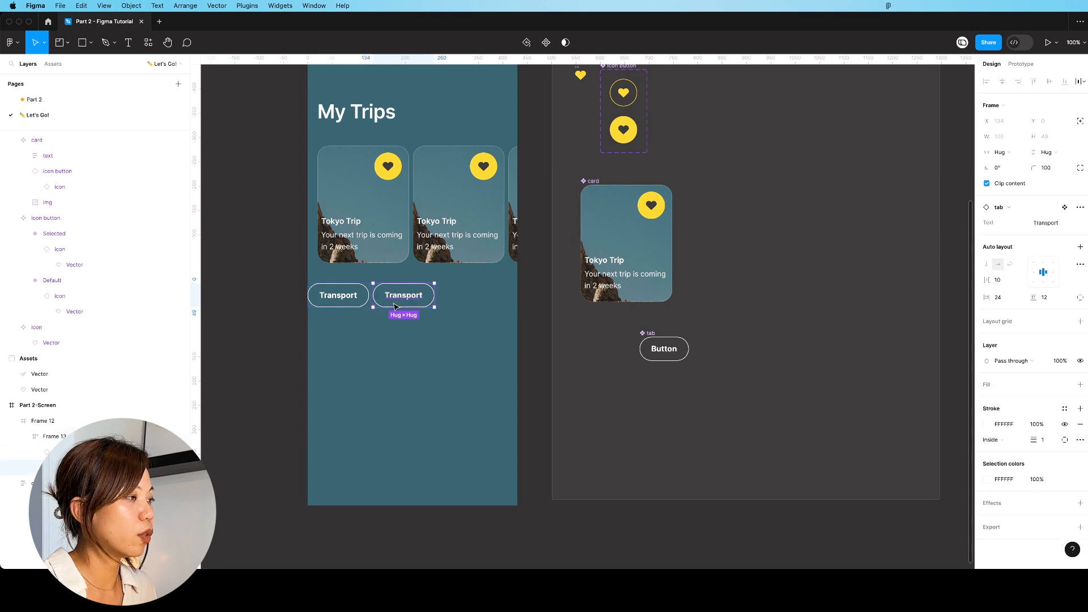
pyautogui.press('super+d')
pyautogui.press('super+d')
pyautogui.press('super+d')
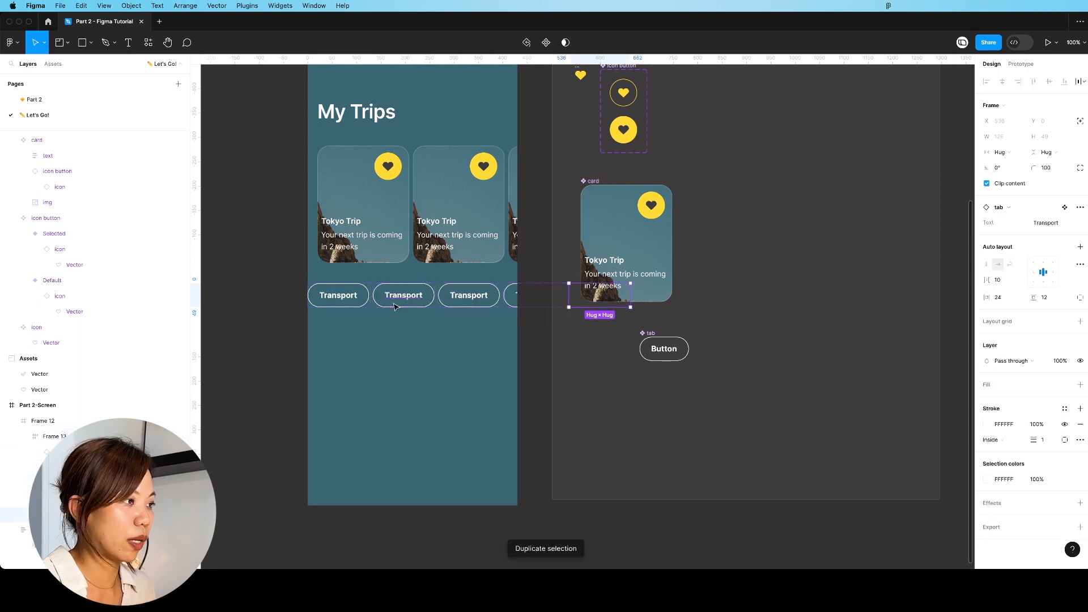
# - Rename the tab row's frame as tabs and narrow it to the My Trips screen's edge so that its tabs wrap
pyautogui.click(267, 352)
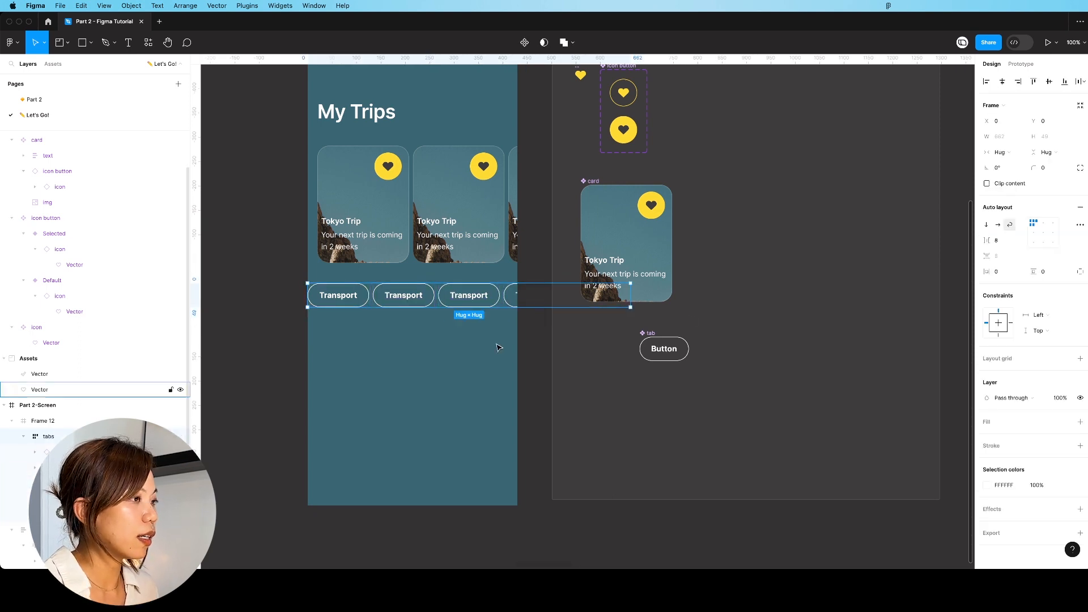
pyautogui.moveTo(631, 295); pyautogui.dragTo(519, 296)
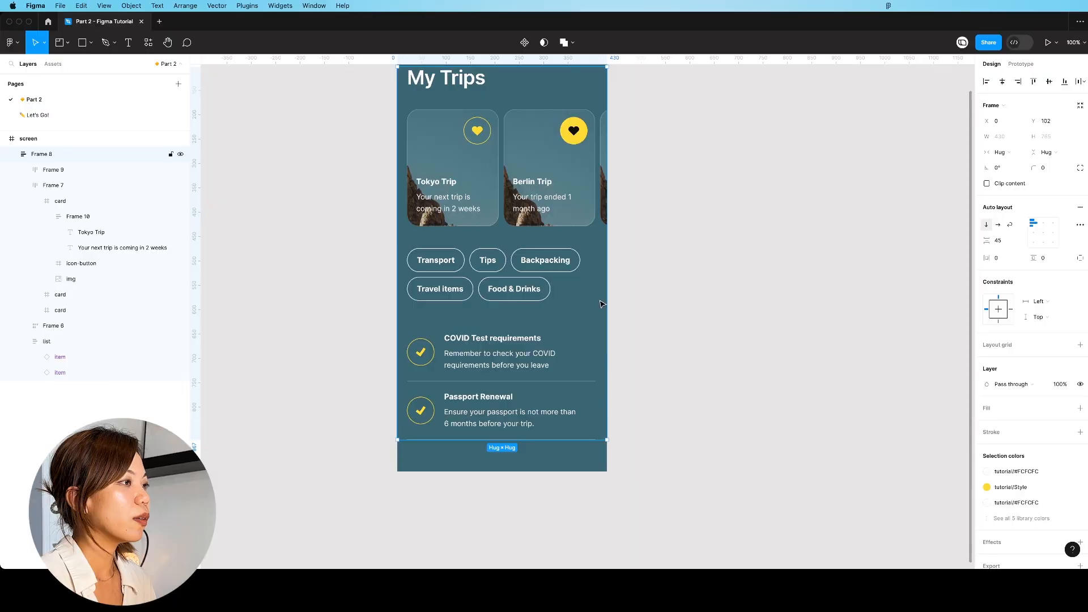
pyautogui.scroll(1, 656, 280)
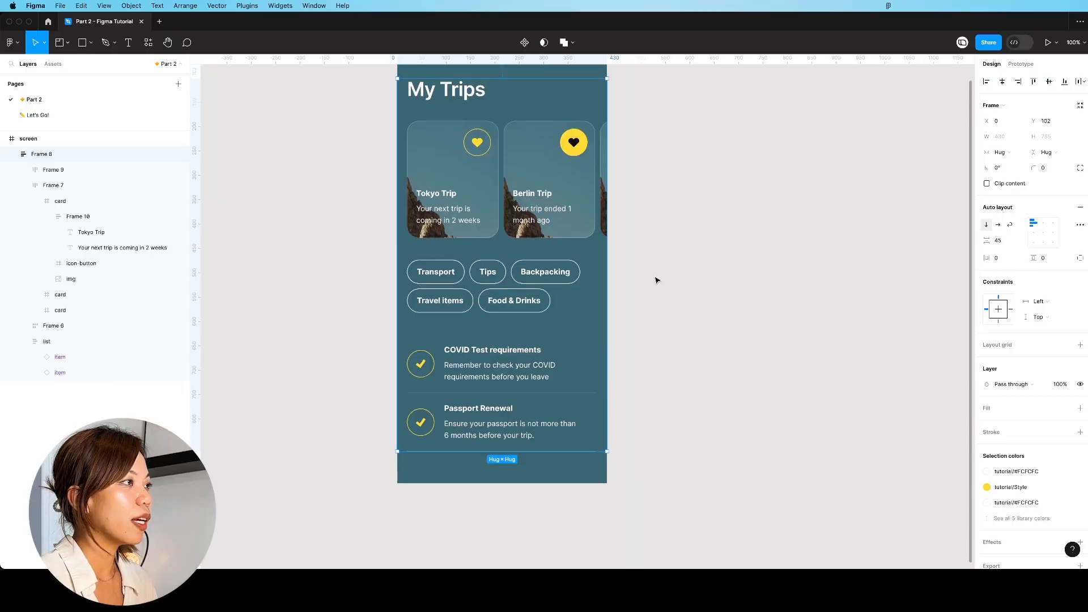
pyautogui.click(681, 307)
pyautogui.scroll(1, 681, 307)
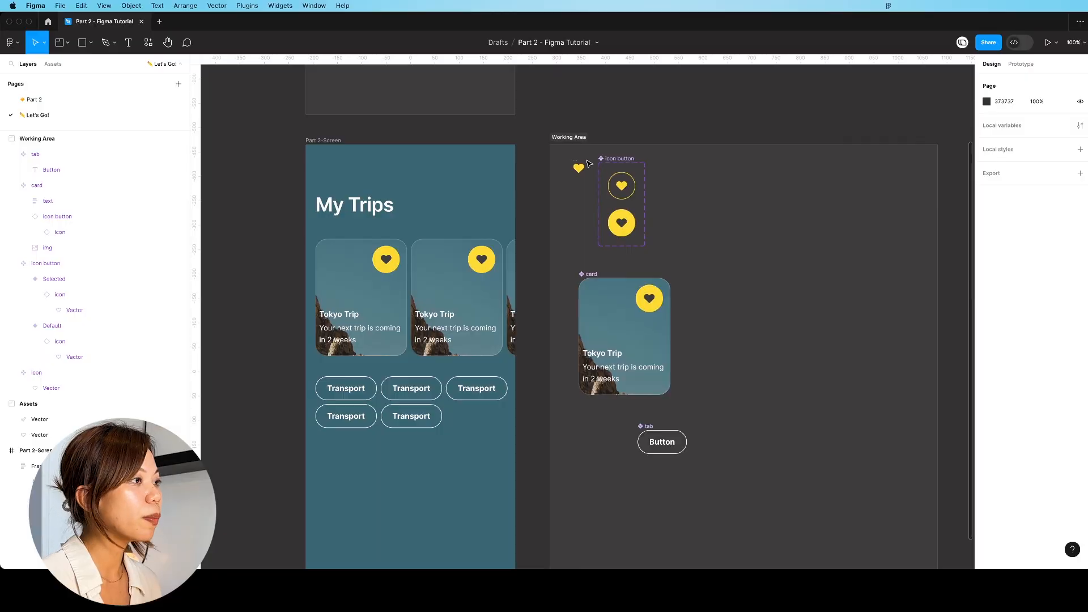
# - Add a second variant to the heart icon component in the Working Area
pyautogui.scroll(5, 571, 168)
pyautogui.scroll(5, 560, 170)
pyautogui.scroll(3, 560, 169)
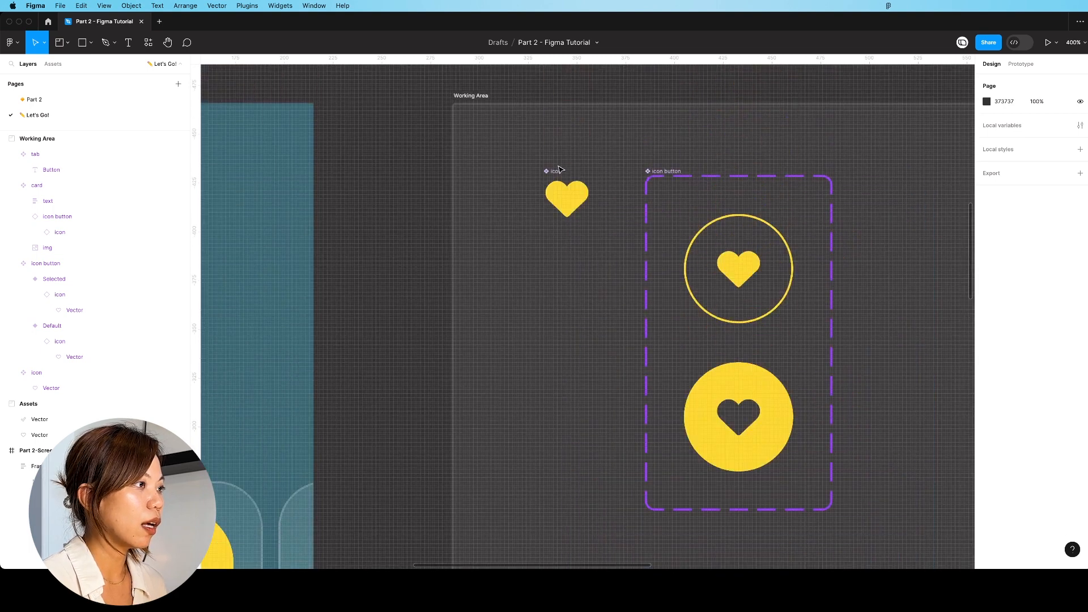
pyautogui.click(551, 174)
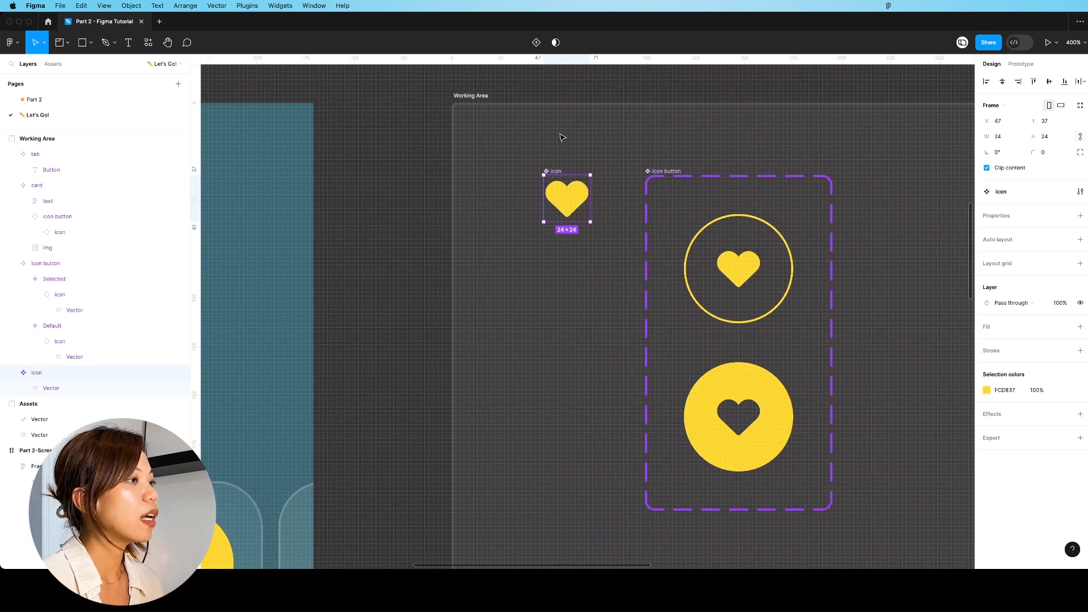
pyautogui.rightClick(572, 211)
pyautogui.moveTo(619, 418)
pyautogui.click(700, 427)
# - Replace the heart vector in the icon component's Variant2 with the check mark vector from Assets
pyautogui.hotkey('shift', '0')
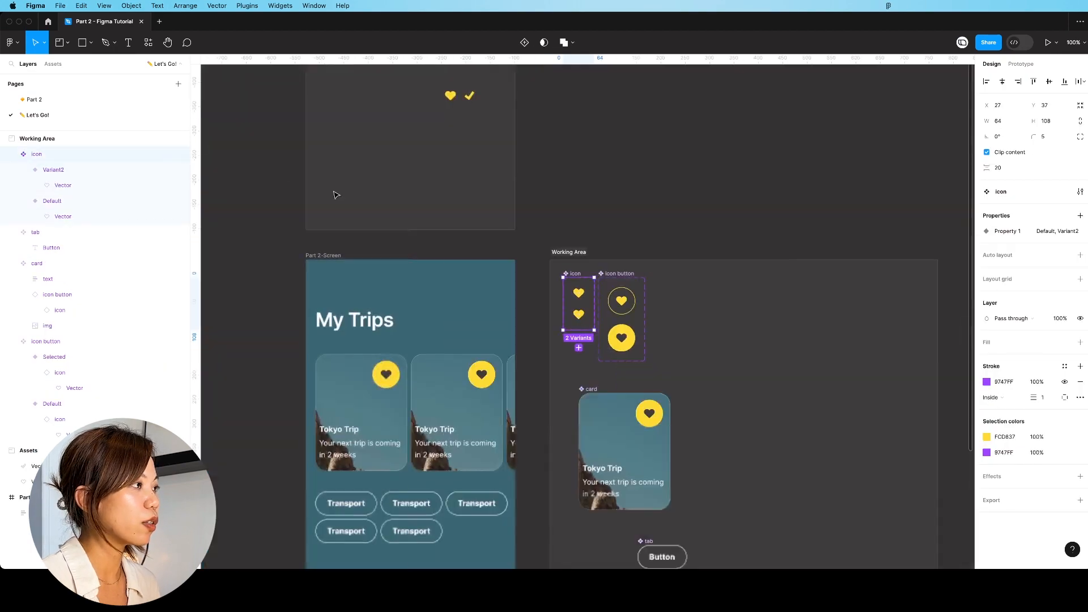
pyautogui.click(578, 315)
pyautogui.scroll(3, 584, 325)
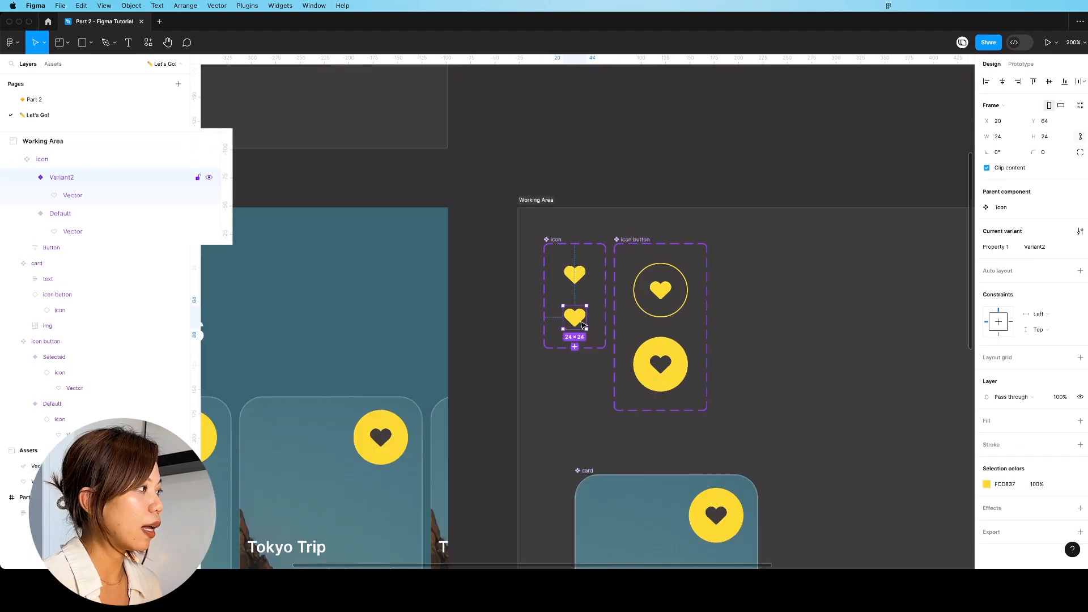
pyautogui.click(46, 197)
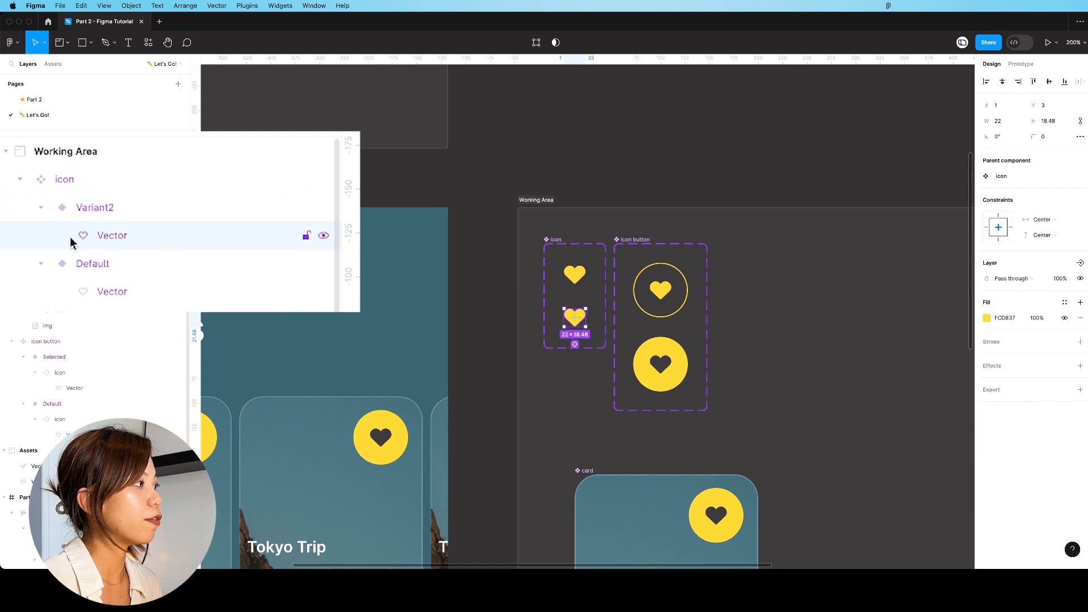
pyautogui.rightClick(66, 187)
pyautogui.click(580, 321)
pyautogui.rightClick(580, 321)
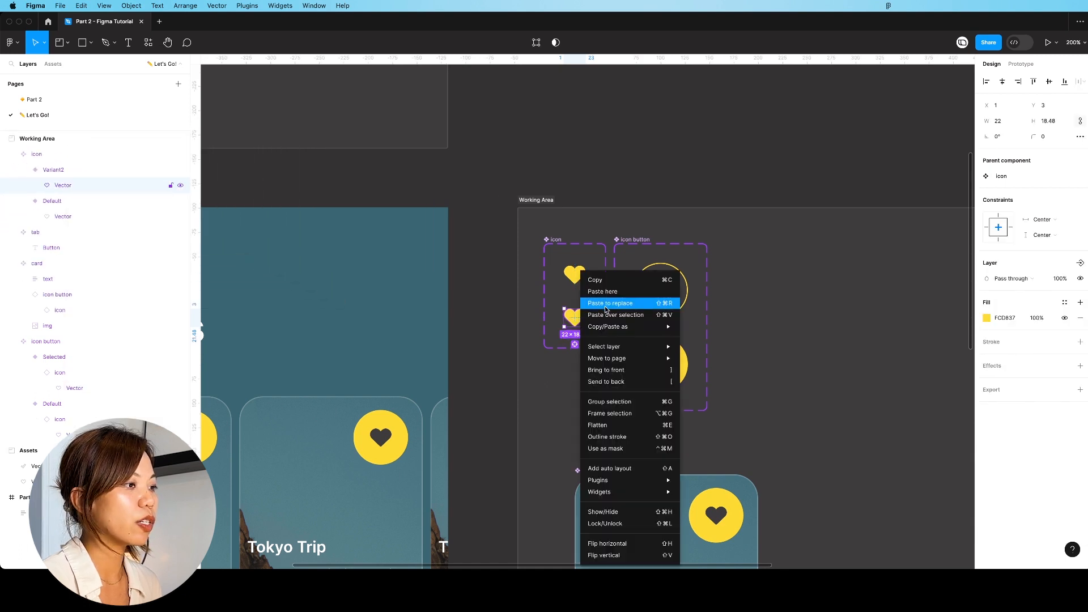
pyautogui.click(606, 303)
pyautogui.click(612, 187)
# - Try switching the heart in the Default icon button to Variant2, and undo the swap
pyautogui.scroll(-3, 651, 153)
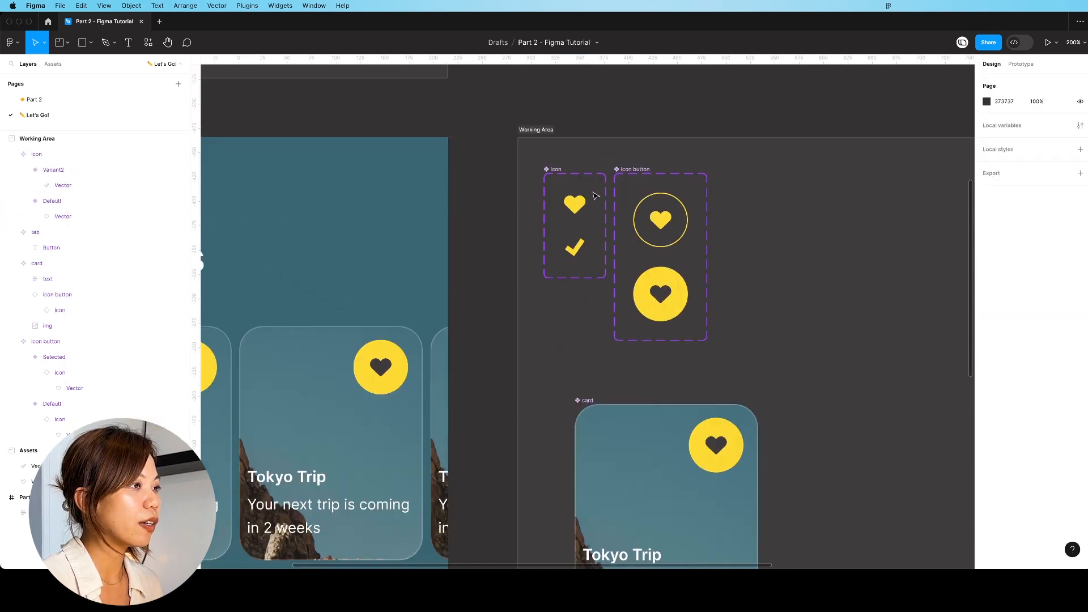
pyautogui.click(659, 216)
pyautogui.click(659, 216)
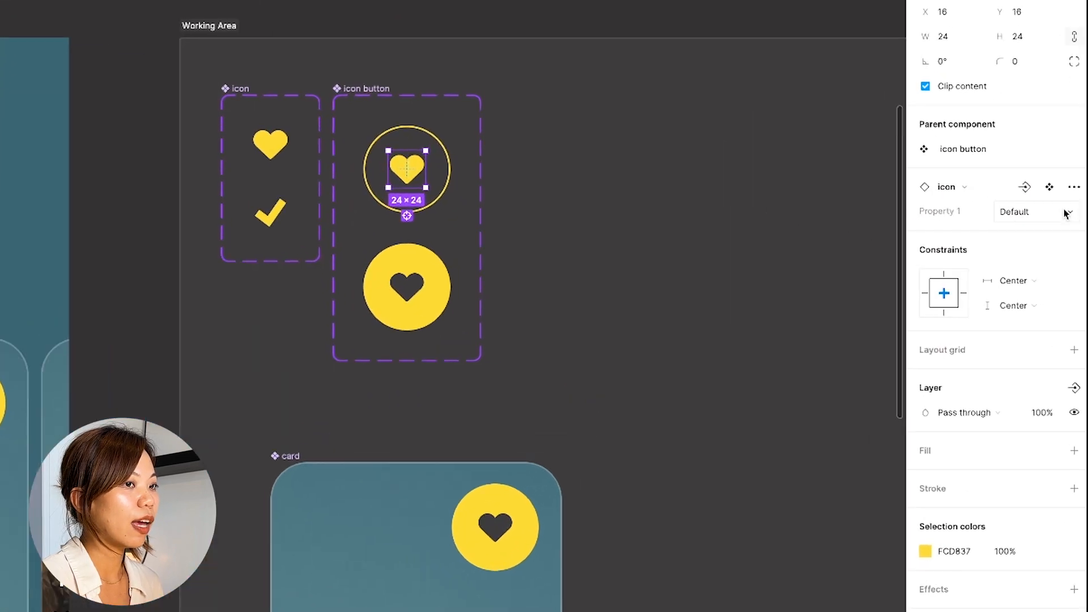
pyautogui.click(1077, 246)
pyautogui.click(1055, 227)
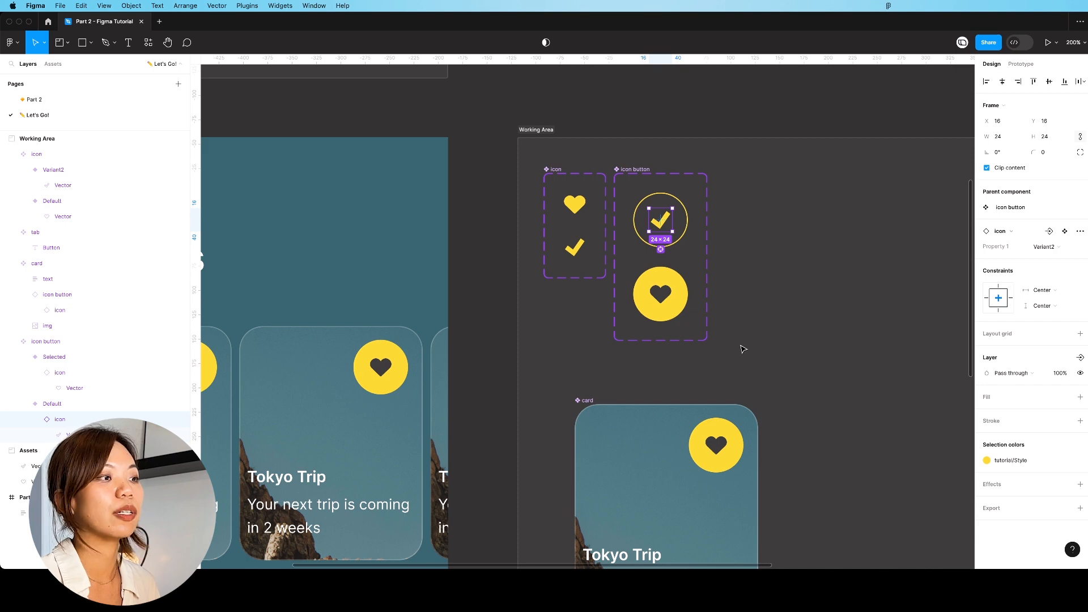
pyautogui.press('super+z')
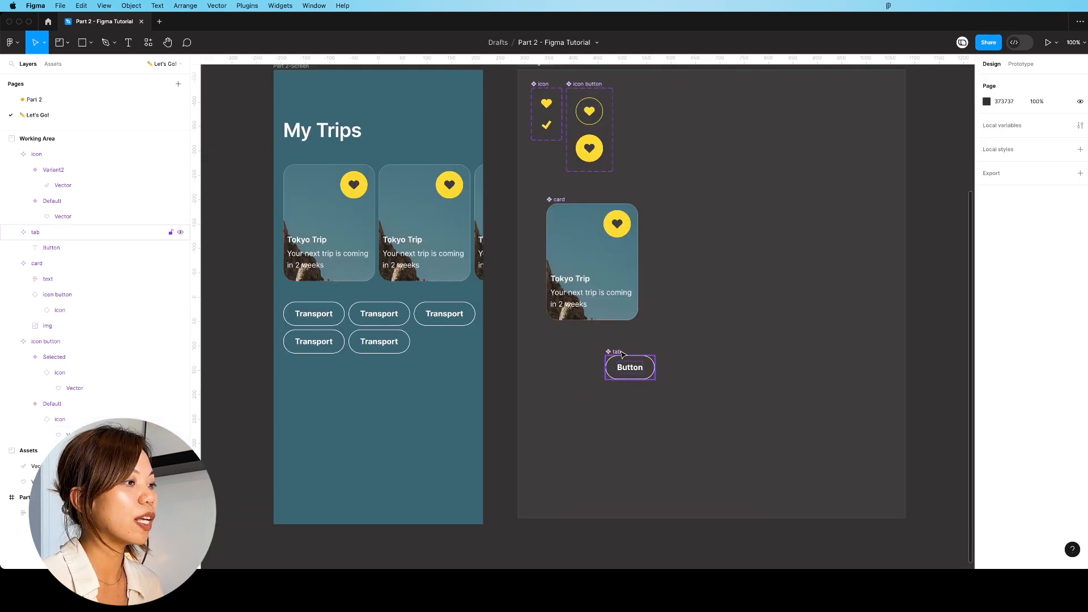
# - Move the tab component directly below the card component, aligned with the card's left edge
pyautogui.moveTo(624, 357); pyautogui.dragTo(567, 344)
pyautogui.click(593, 433)
pyautogui.moveTo(593, 433); pyautogui.dragTo(588, 390)
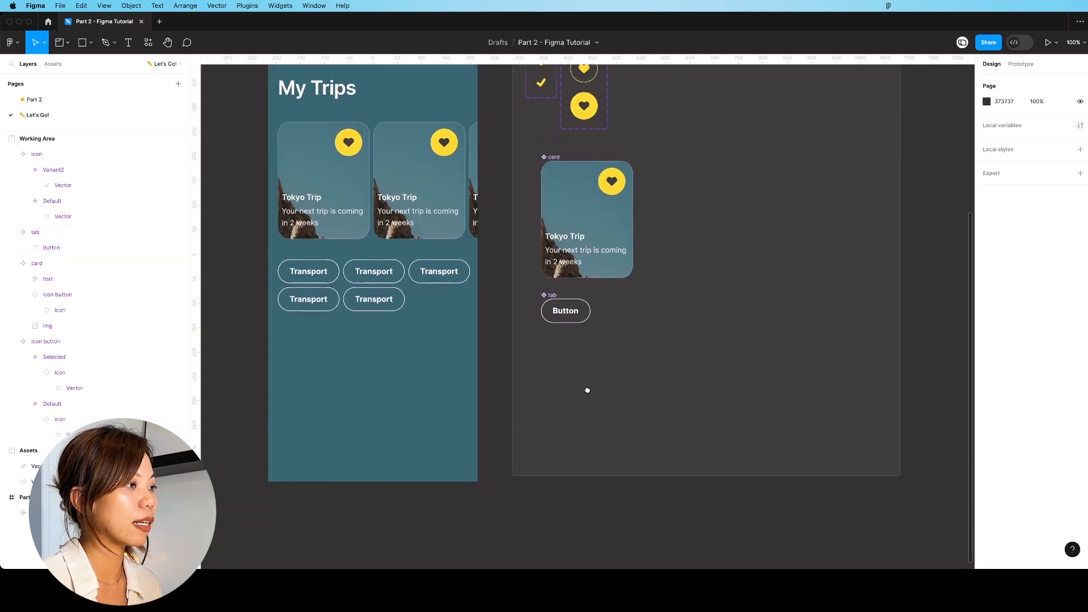
# - Add a Bold, size 16 heading reading "COVID Test Requirements" below the tab component in the Working Area
pyautogui.press('super+minus')
pyautogui.click(53, 100)
pyautogui.click(37, 115)
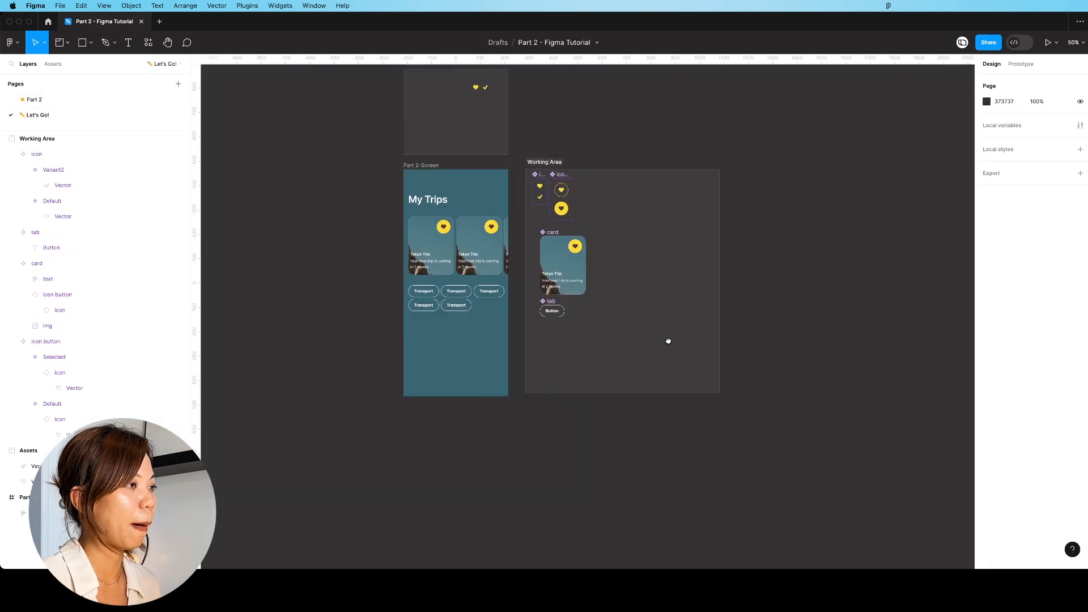
pyautogui.press('super+equal')
pyautogui.press('t')
pyautogui.click(523, 395)
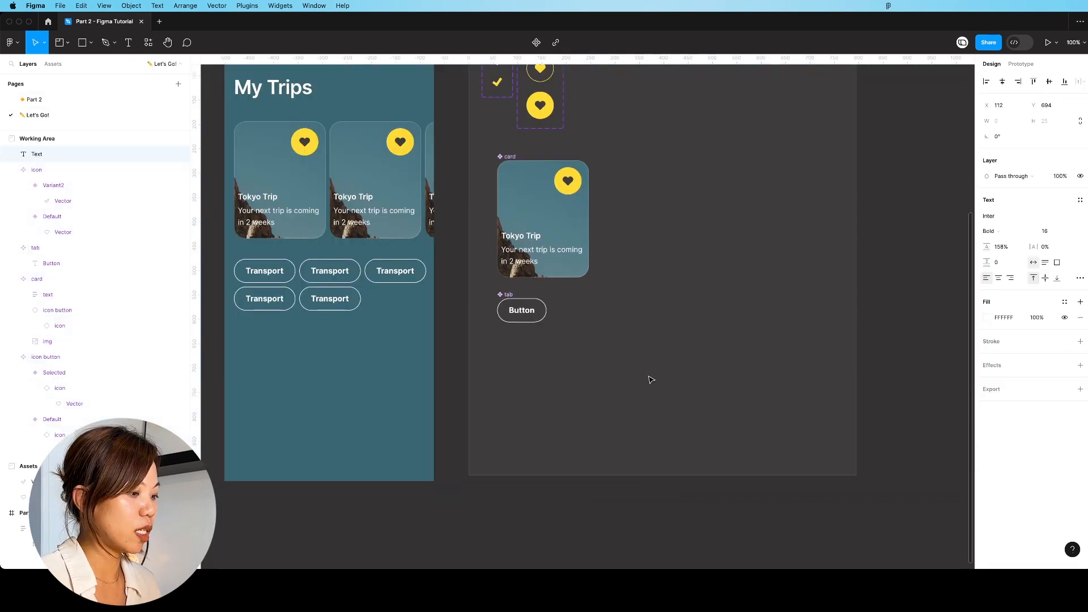
pyautogui.write('COVID Requirements')
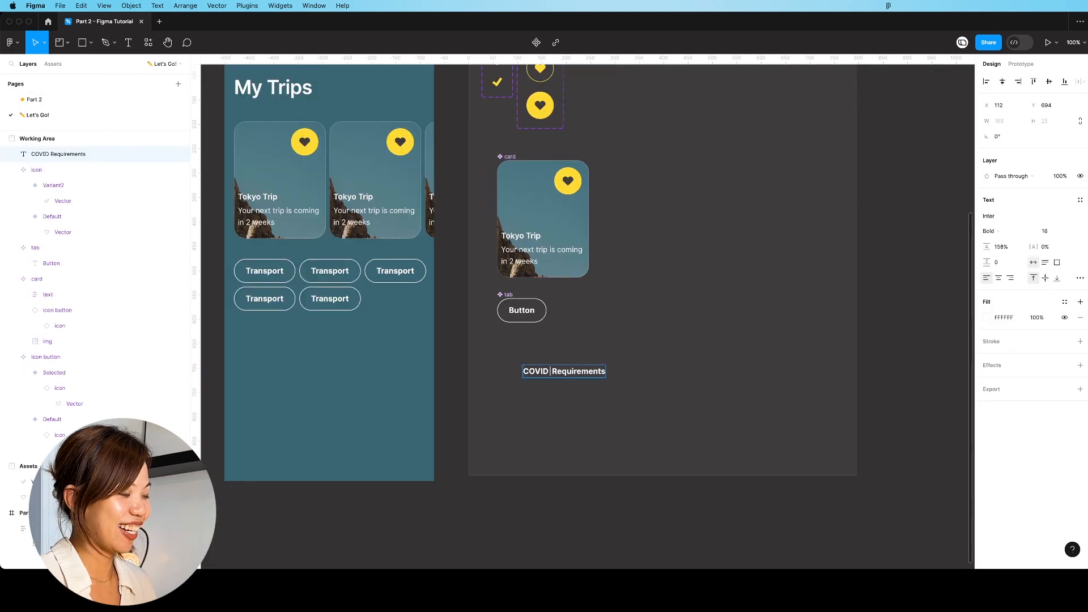
pyautogui.write('Test')
pyautogui.press('Escape')
# - Add a Regular, size 15 text below the heading reading "Remember to check your COVID requirements before you leave"
pyautogui.press('super+d')
pyautogui.write('Remember to check your COVID requirements before you leave')
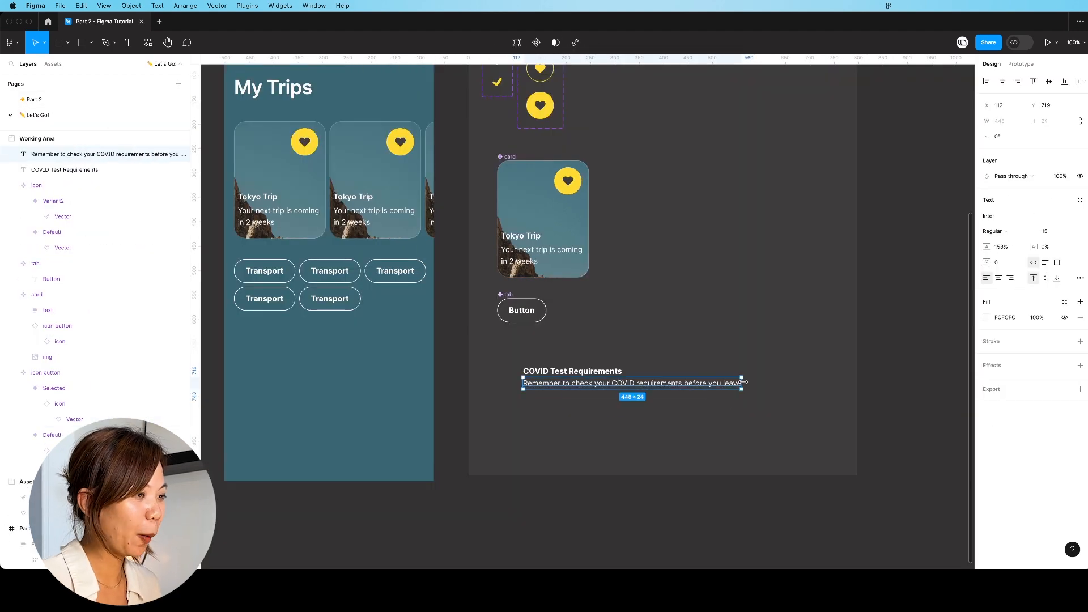
# - Narrow the COVID description text to 257 wide so it wraps, and group it with its heading in an auto layout frame
pyautogui.moveTo(743, 383); pyautogui.dragTo(676, 386)
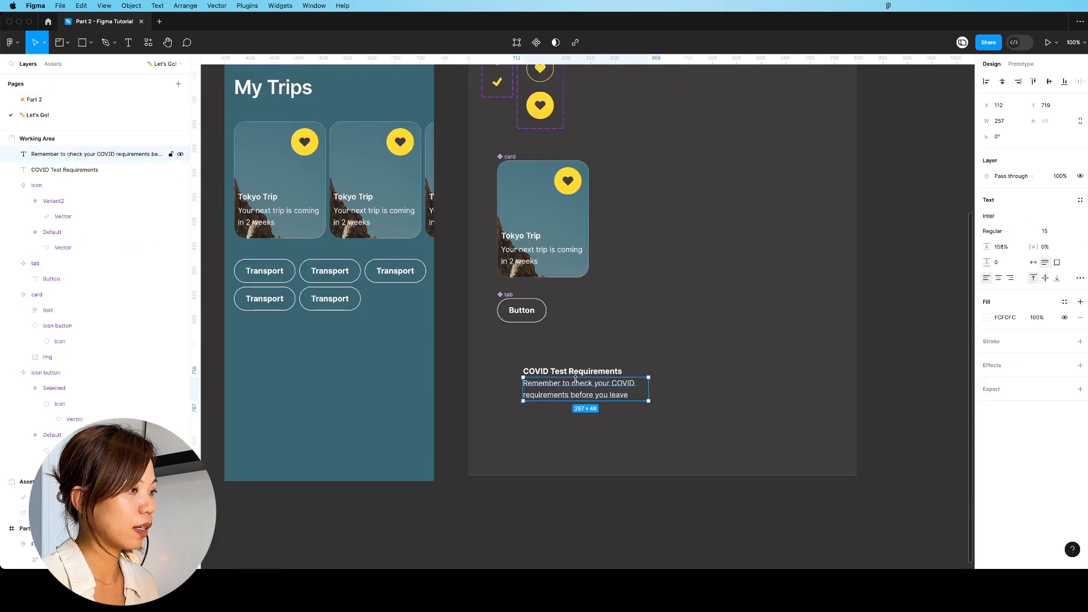
pyautogui.keyDown('shift'); pyautogui.click(572, 371); pyautogui.keyUp('shift')
pyautogui.hotkey('shift', 'a')
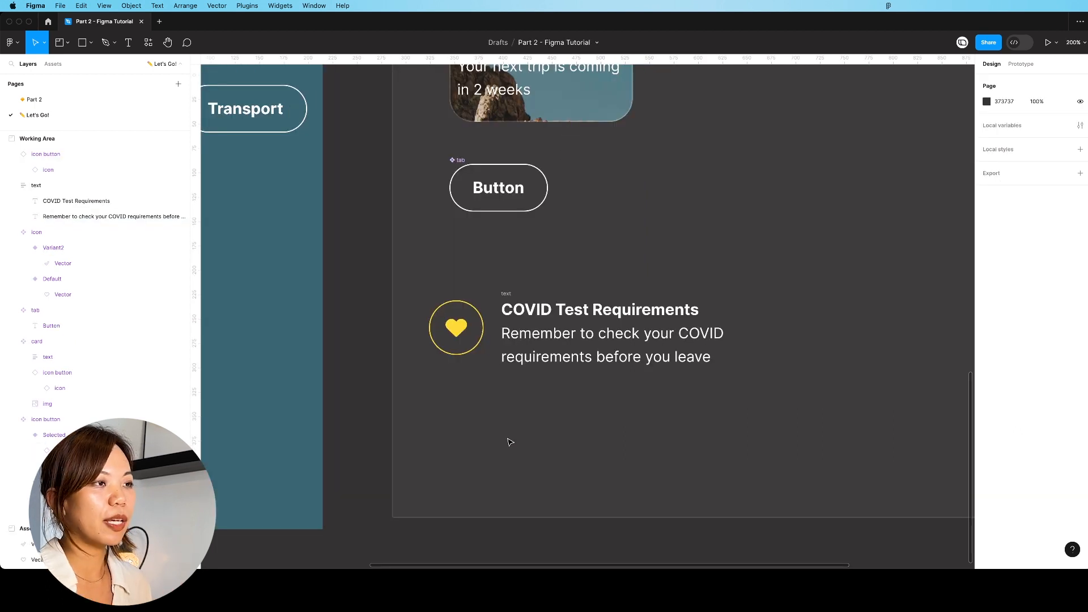
# - Combine the heart icon button and the text frame in a horizontal auto layout frame named "list", aligned left and vertically centred
pyautogui.click(456, 329)
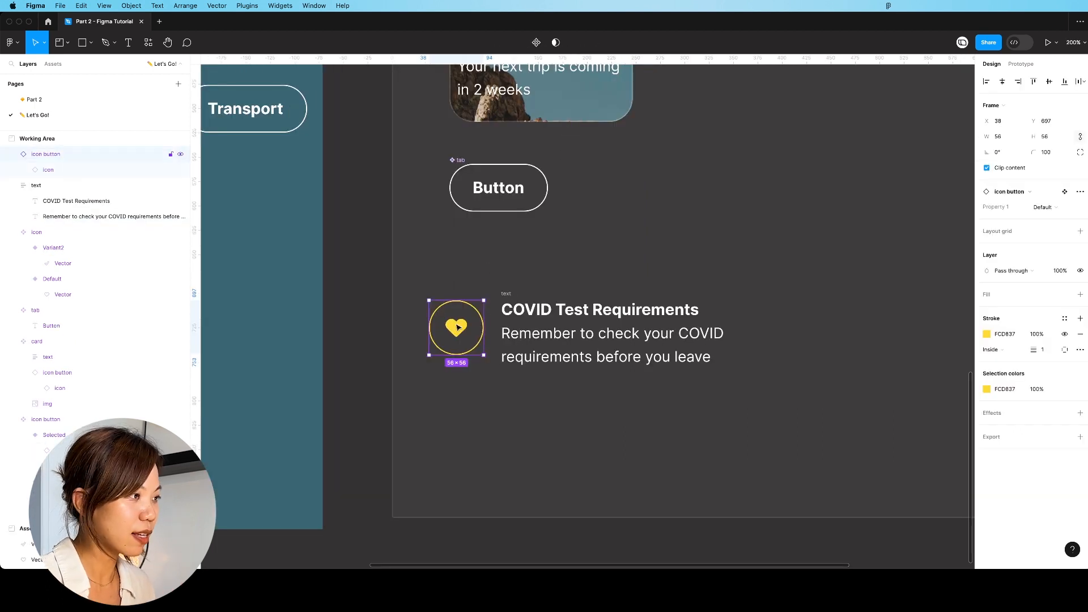
pyautogui.keyDown('shift'); pyautogui.click(506, 293); pyautogui.keyUp('shift')
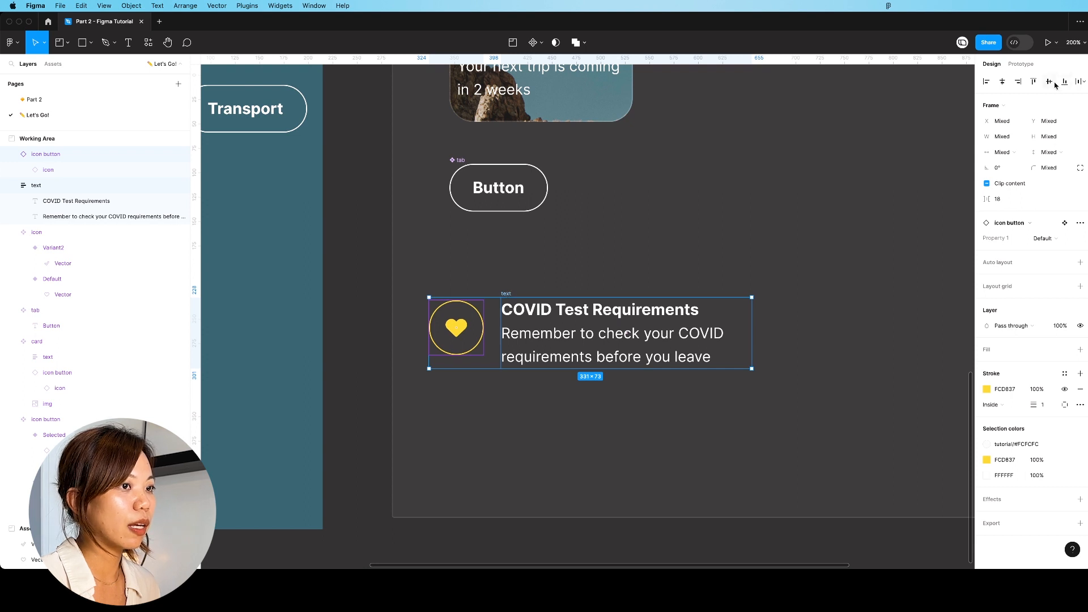
pyautogui.click(1080, 263)
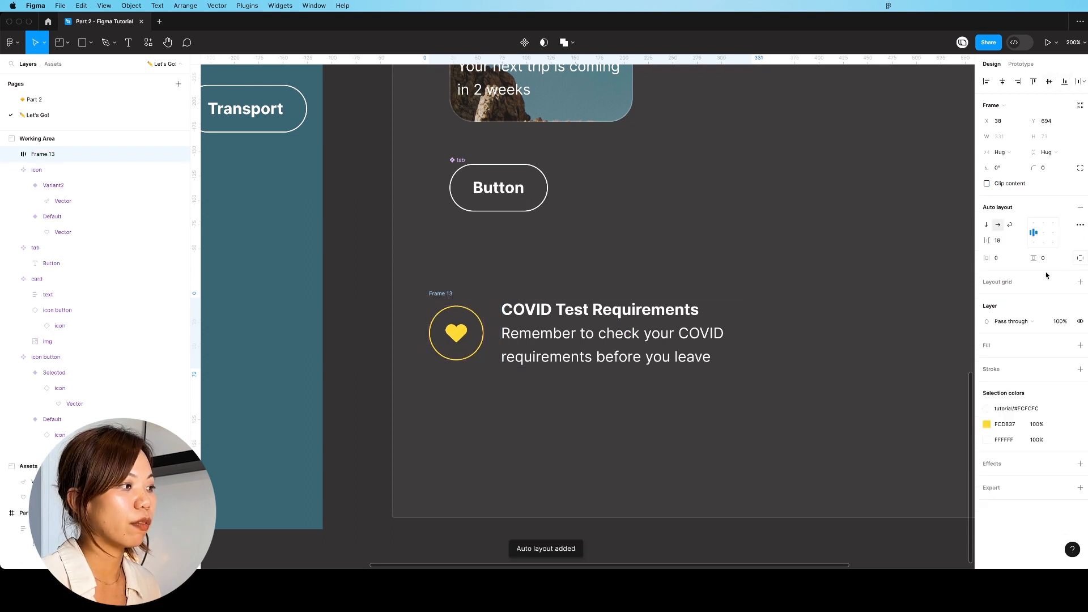
pyautogui.click(1035, 224)
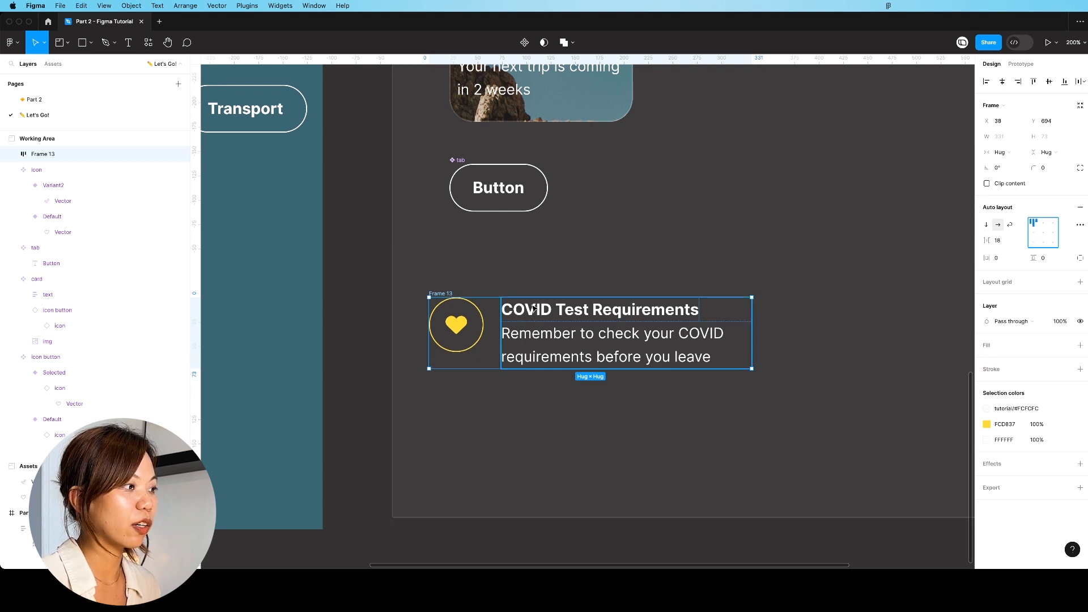
pyautogui.click(1033, 232)
pyautogui.click(1032, 244)
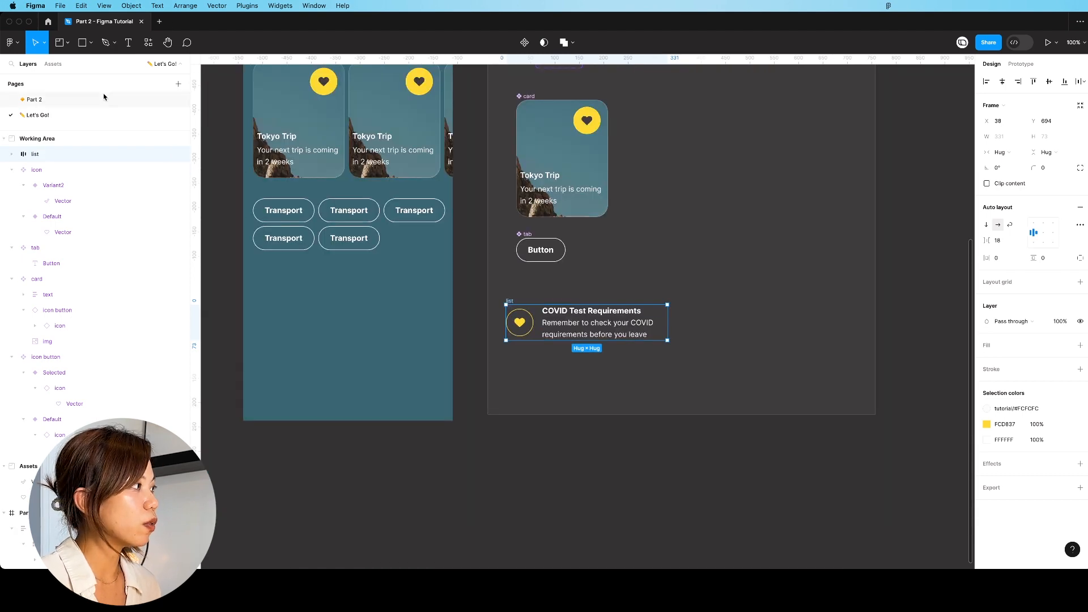
# - Compare the list frame with the checklist items in the Part 2 reference and set its horizontal and vertical padding to 20
pyautogui.click(104, 99)
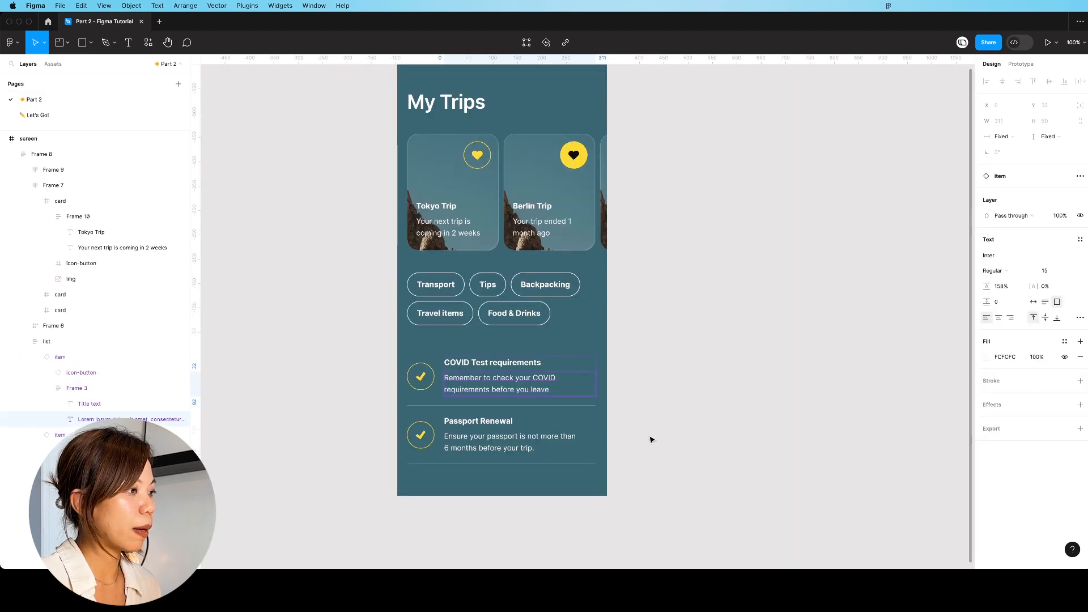
pyautogui.press('super+plus')
pyautogui.click(674, 424)
pyautogui.moveTo(697, 394); pyautogui.dragTo(798, 237)
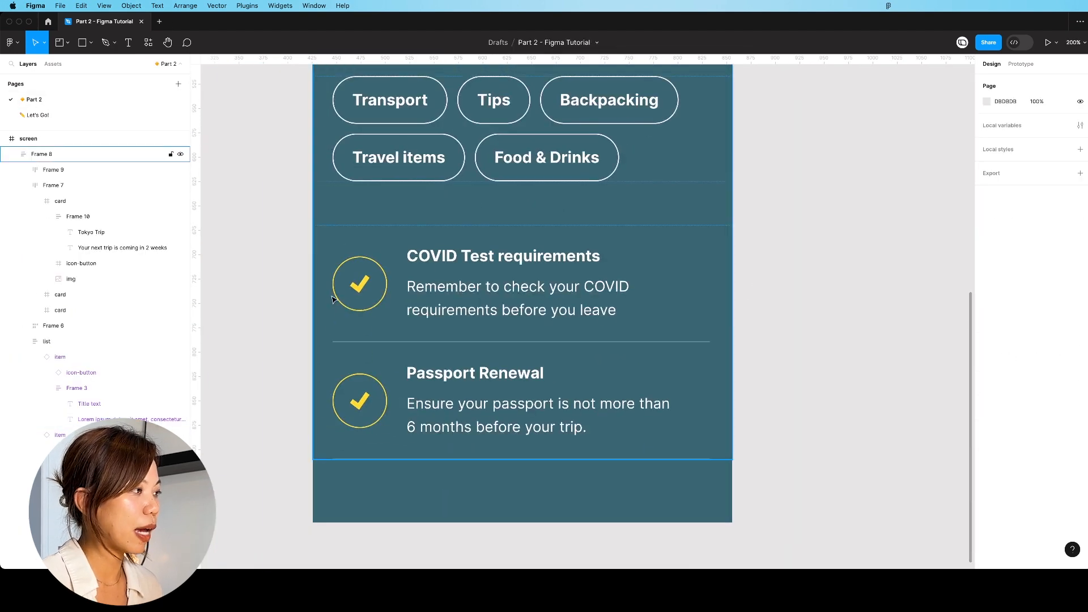
pyautogui.click(308, 351)
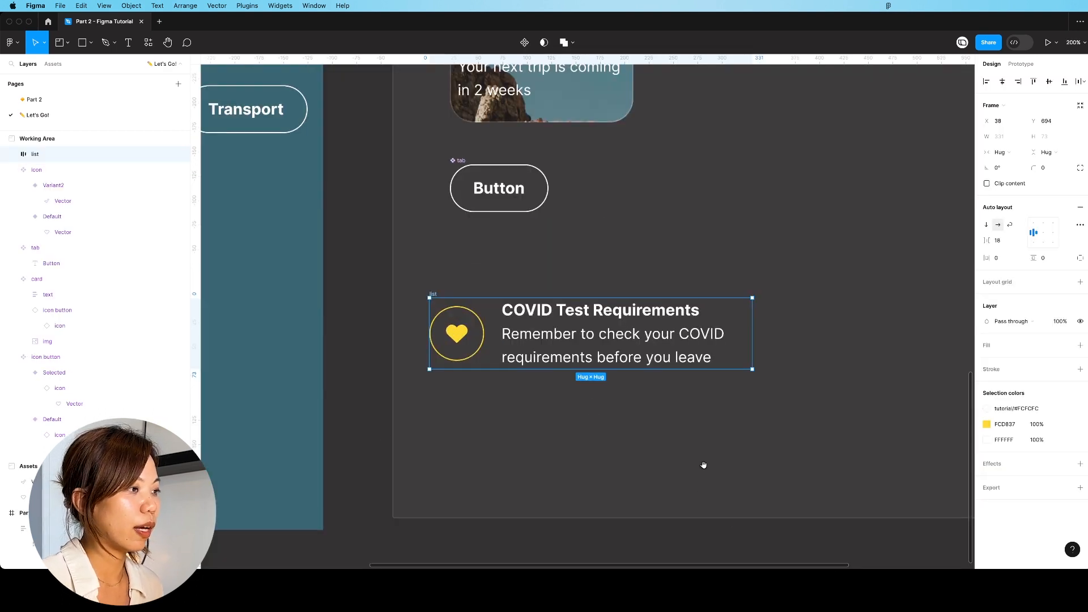
pyautogui.hscroll(2, 703, 465)
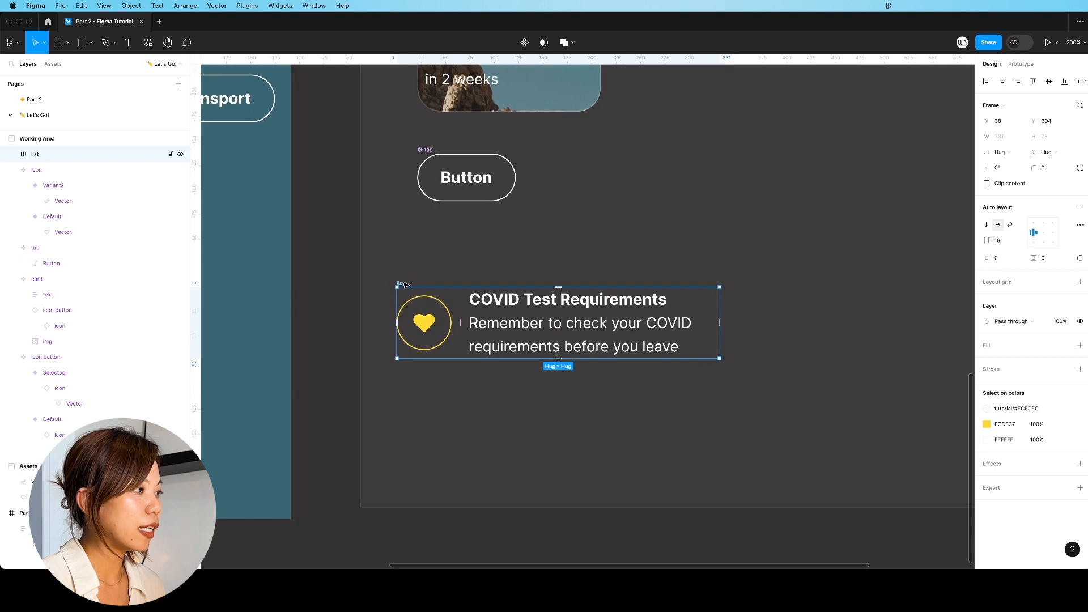
pyautogui.click(1005, 259)
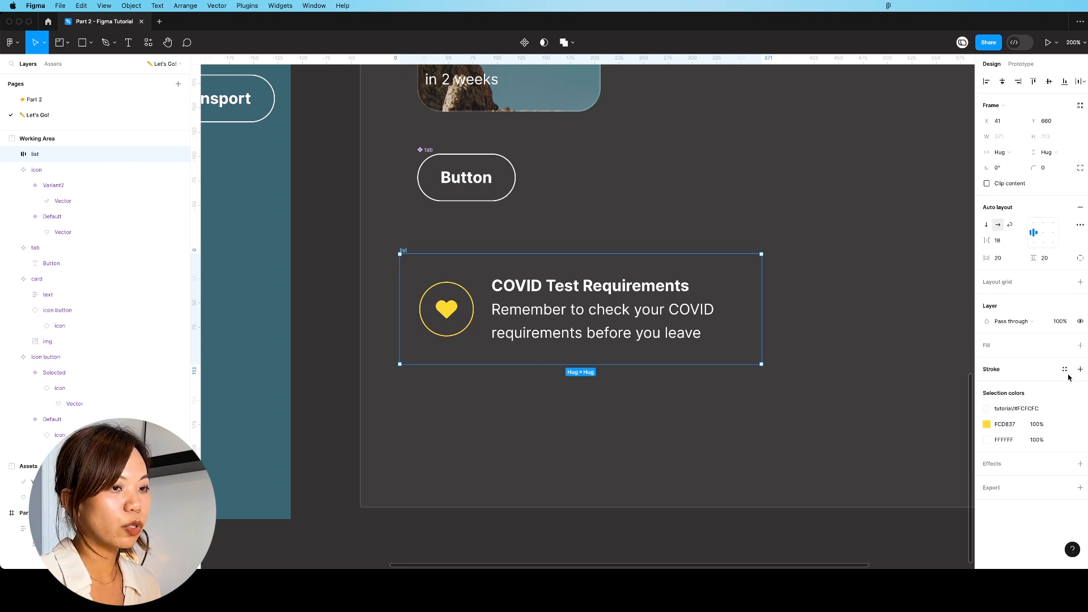
# - Give the list frame an inside stroke of EBEBEB at 20% opacity on the bottom edge only, and make it a component
pyautogui.click(1080, 369)
pyautogui.click(987, 384)
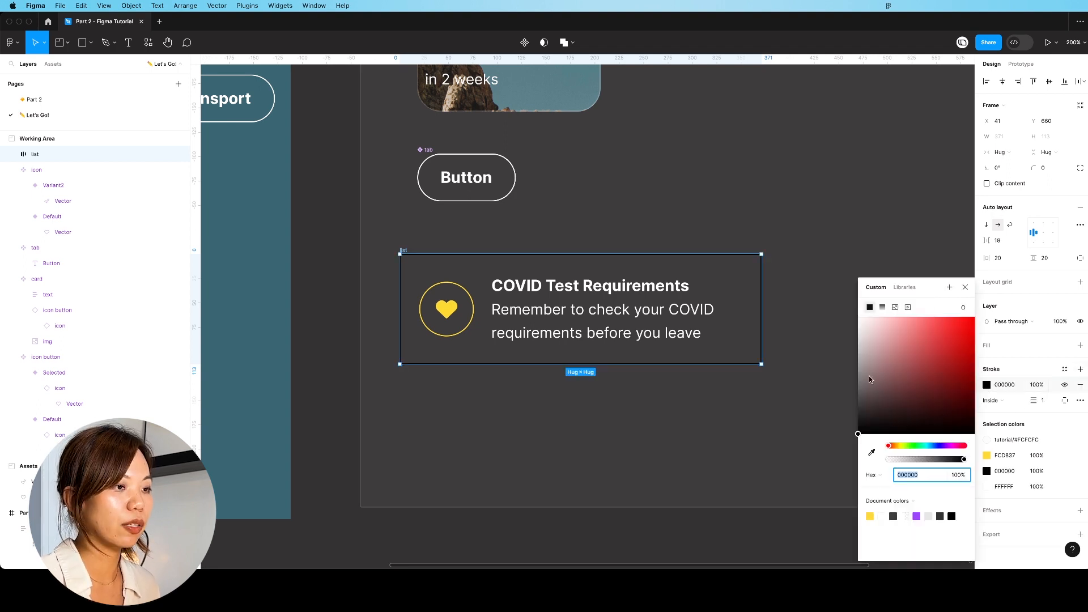
pyautogui.click(1065, 401)
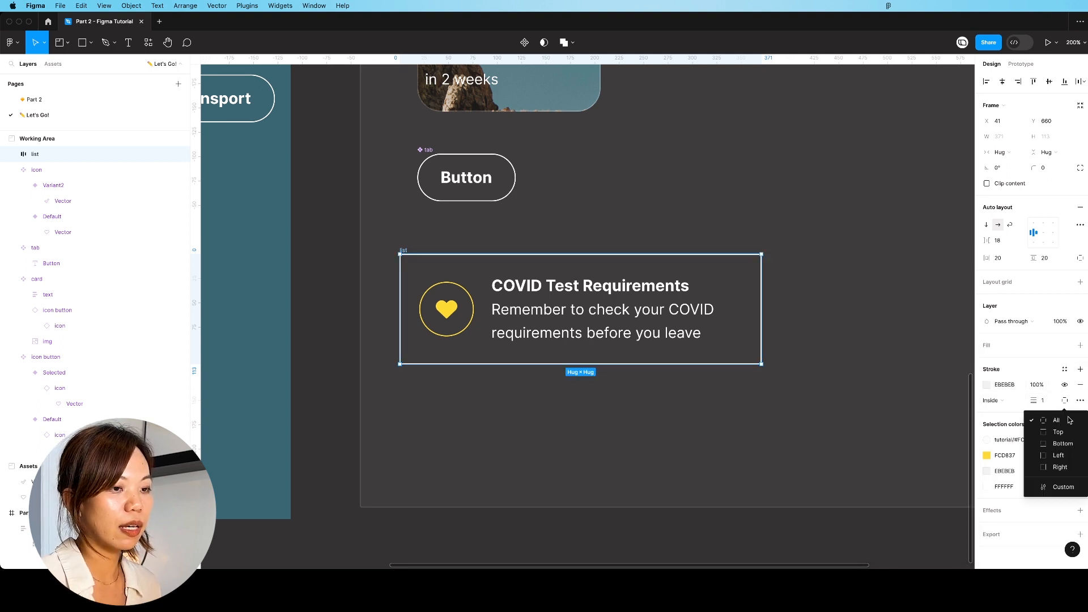
pyautogui.click(1059, 443)
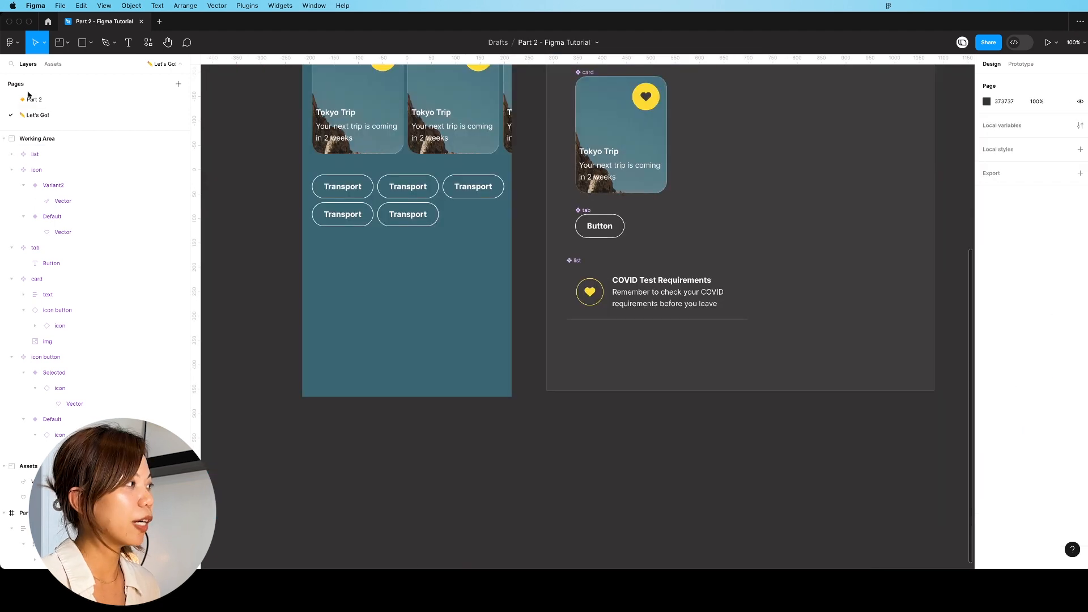
# - Draw a 430 × 185 frame below the tabs on the Part 2 screen and place a horizontally centred list instance inside it
pyautogui.press('f')
pyautogui.moveTo(302, 248); pyautogui.dragTo(512, 339)
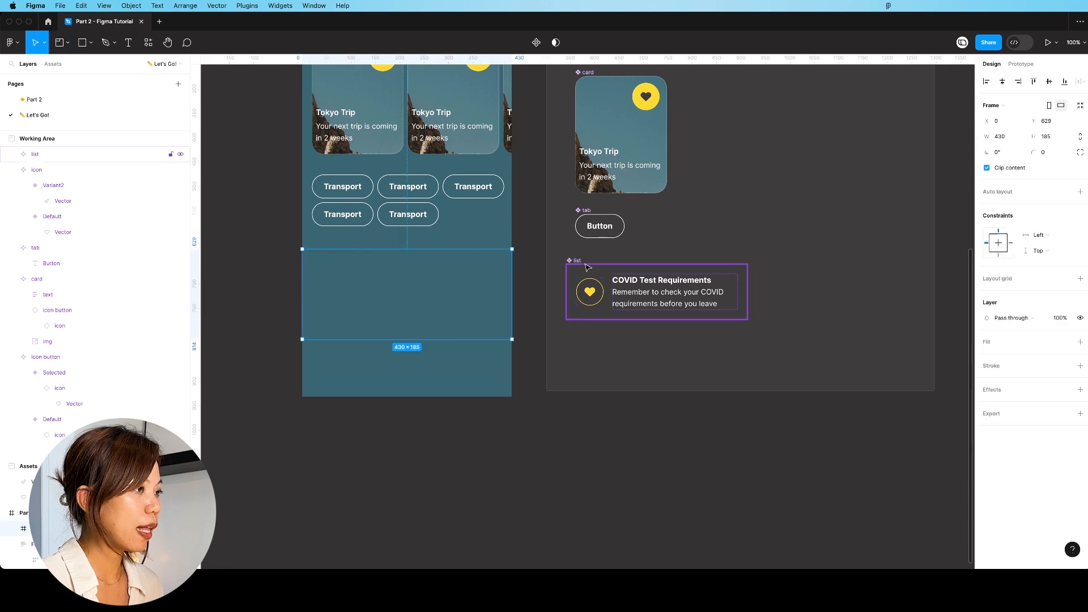
pyautogui.click(580, 260)
pyautogui.click(425, 279)
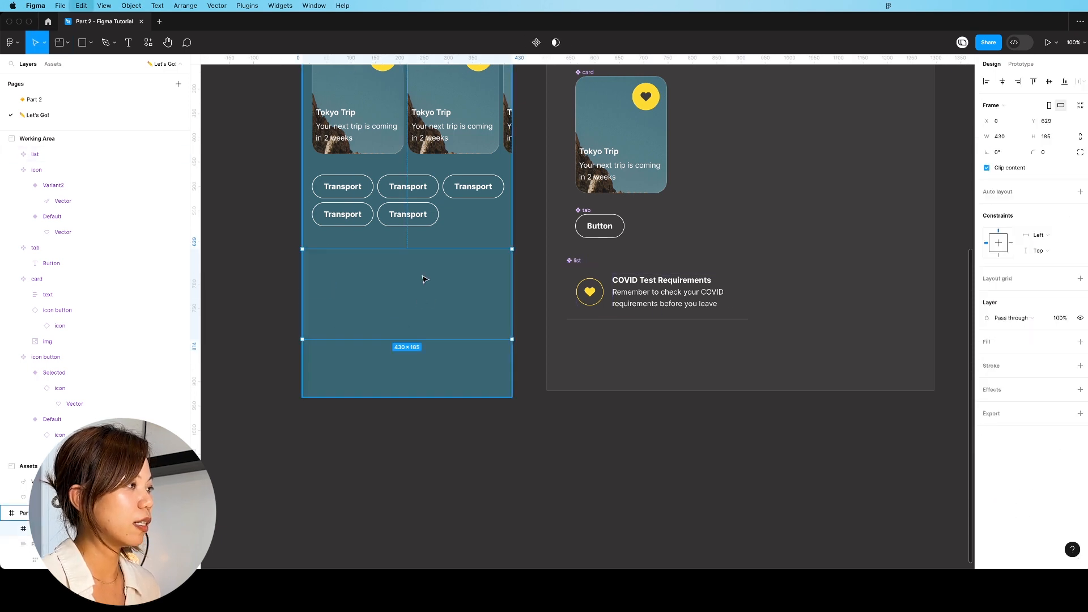
pyautogui.hotkey('ctrl', 'v')
pyautogui.click(1002, 81)
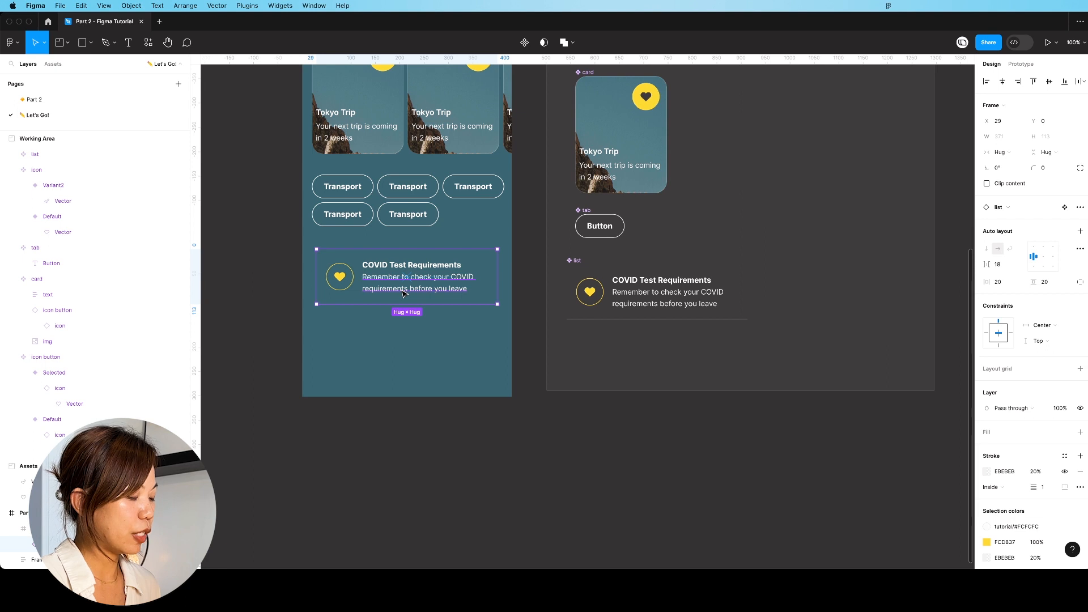
# - Duplicate the list item and stack the two copies vertically in an auto layout frame
pyautogui.hotkey('ctrl', 'd')
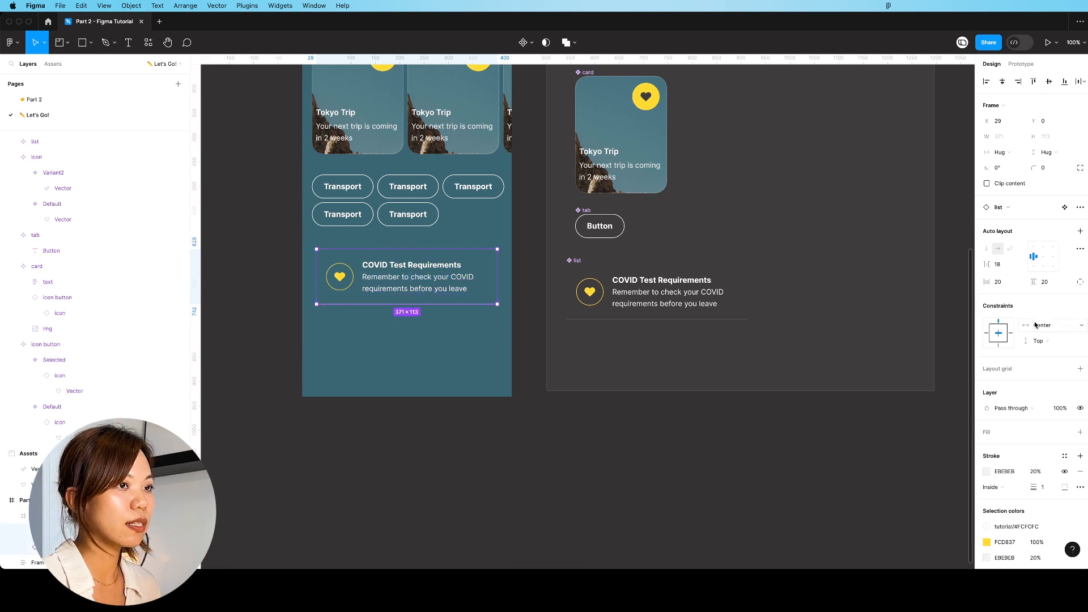
pyautogui.hotkey('shift', 'a')
pyautogui.click(403, 460)
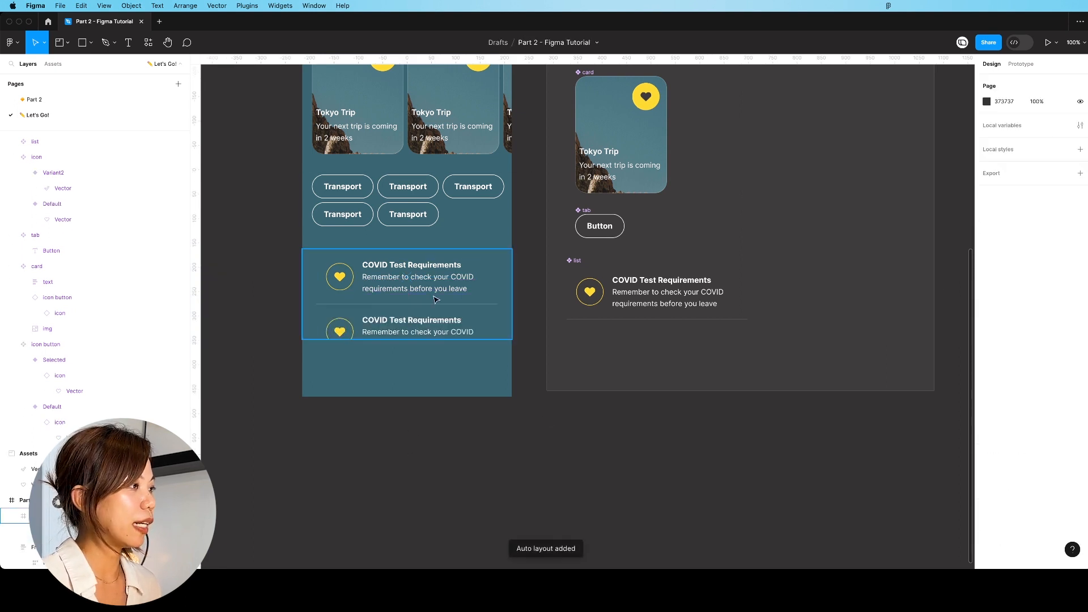
# - Extend the frame around the two list items to a height of about 235 so both fit inside
pyautogui.click(431, 320)
pyautogui.moveTo(444, 339); pyautogui.dragTo(432, 378)
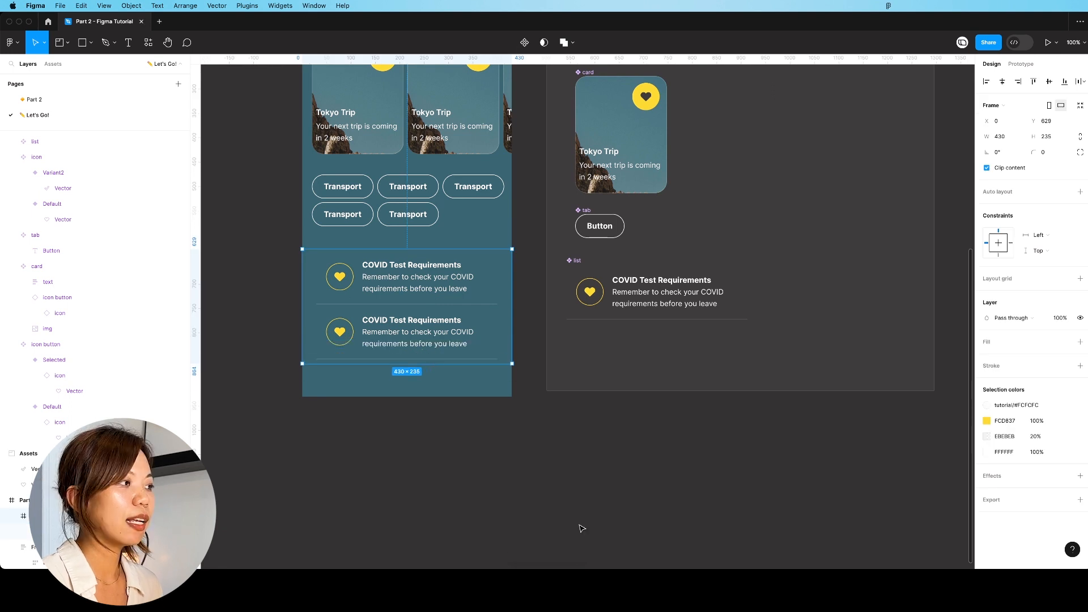
pyautogui.click(571, 463)
# - Wrap the My Trips title, cards, tabs and checklist in one vertical auto layout frame with a spacing of 32
pyautogui.hotkey('ctrl', '-')
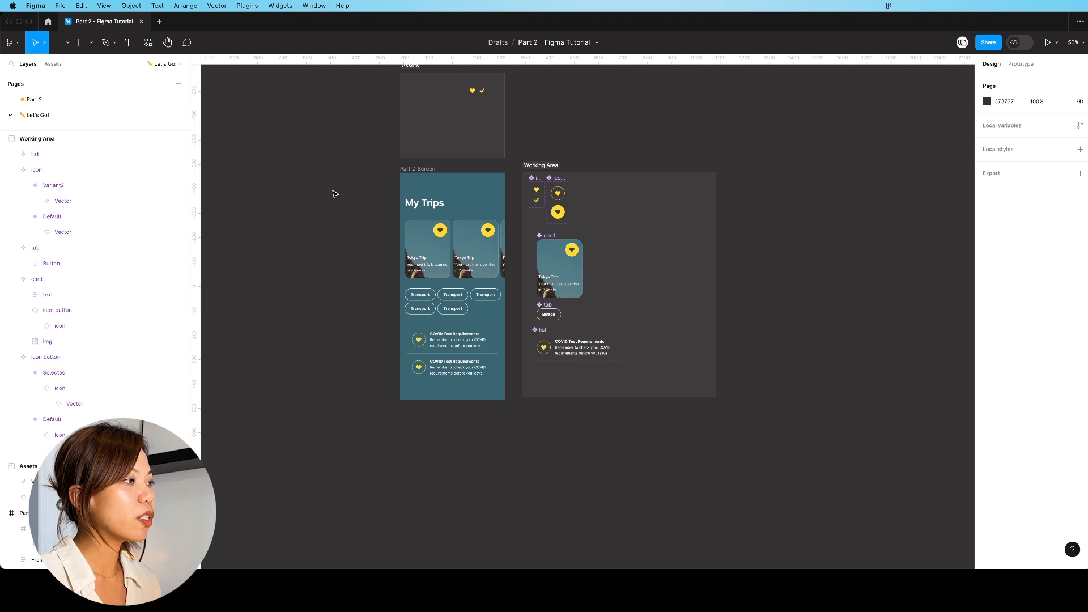
pyautogui.moveTo(332, 191); pyautogui.dragTo(494, 420)
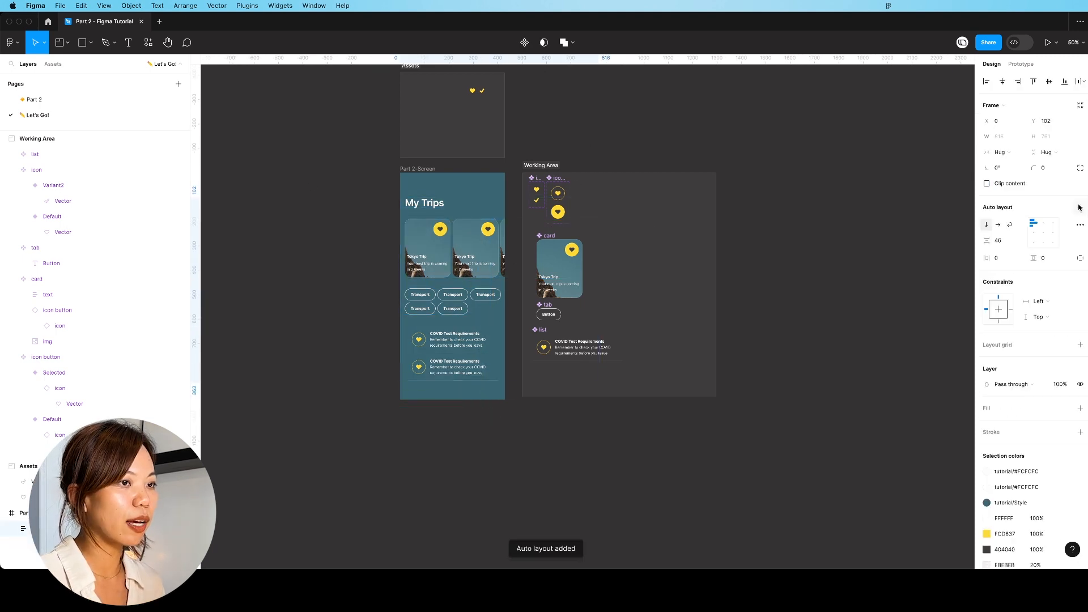
pyautogui.click(1080, 207)
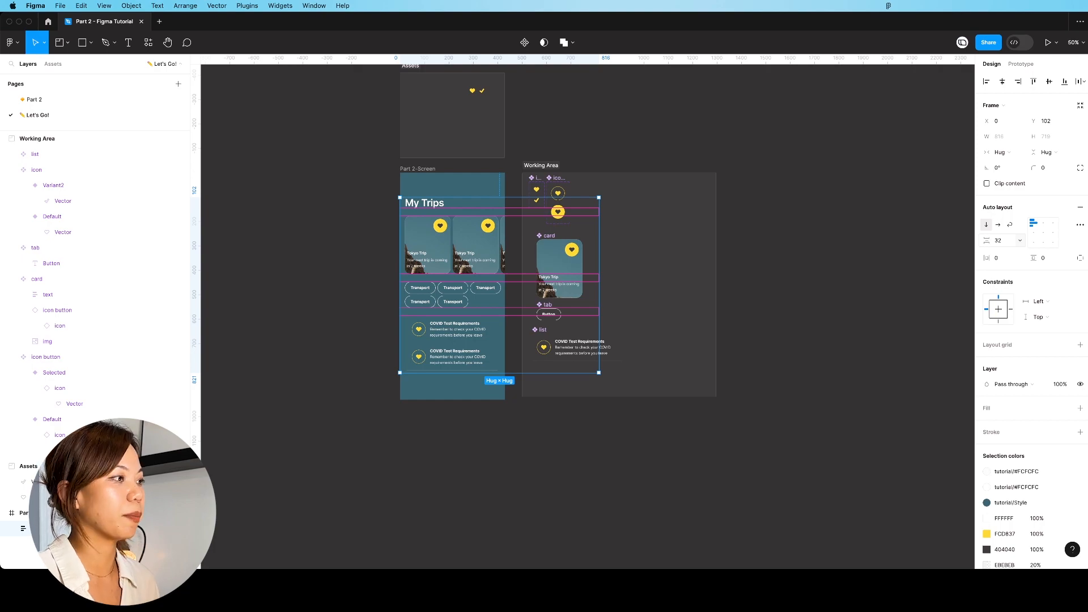